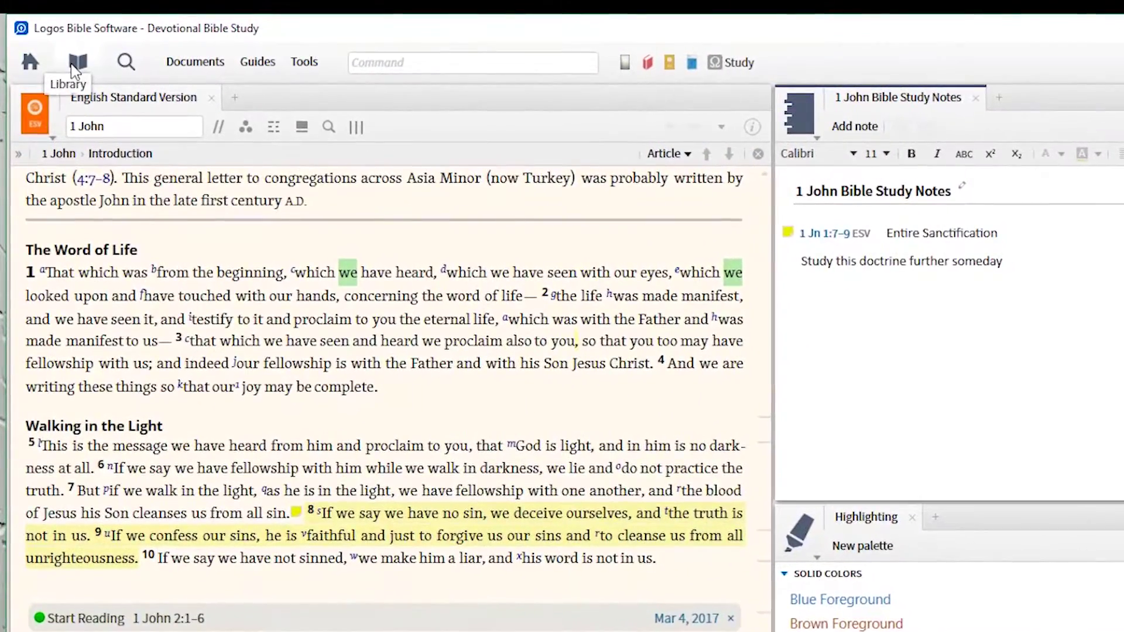
Open the Library of resources and filter it by 'commentary'
click(75, 70)
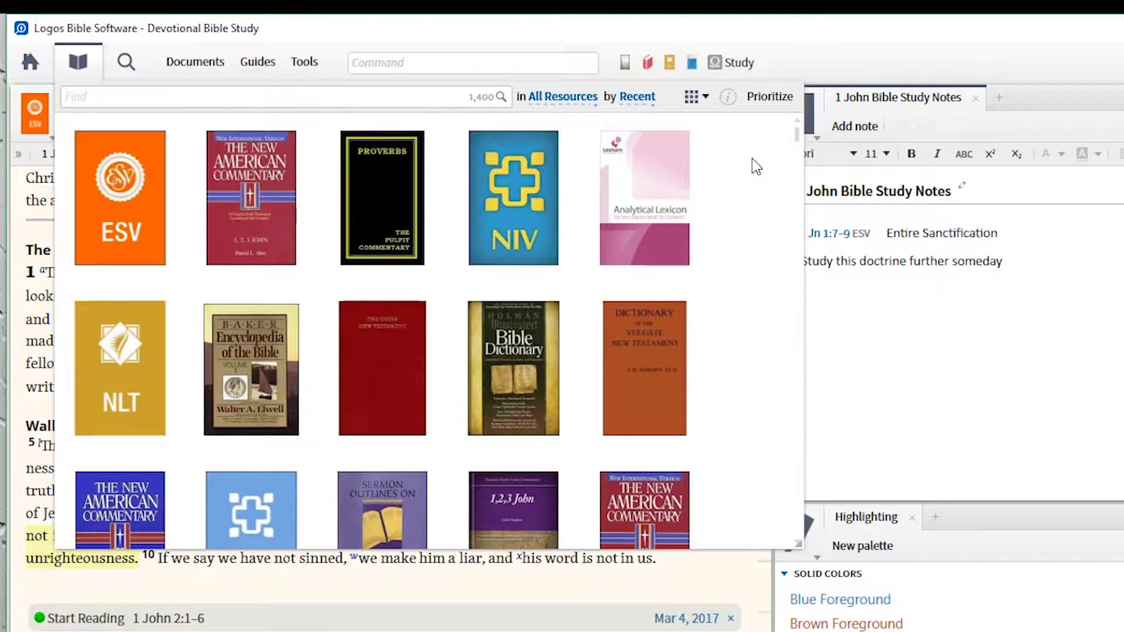
text(comment)
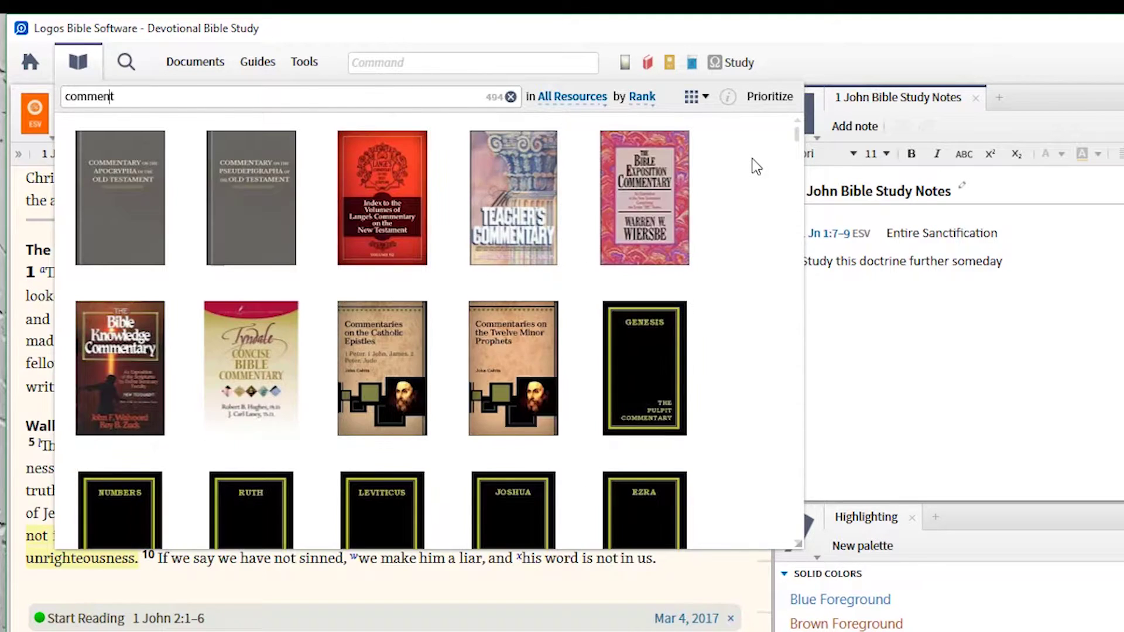
text(ary)
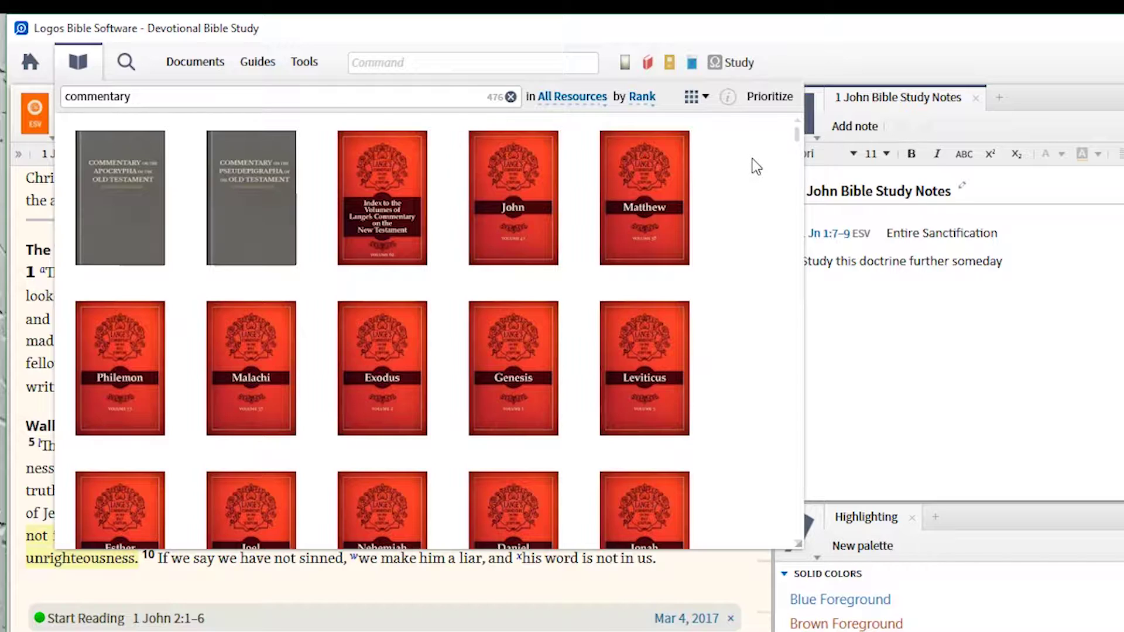
Refine the filter to 'commentary 1 john' and open The New American Commentary: 1, 2, 3 John
text(1 jo)
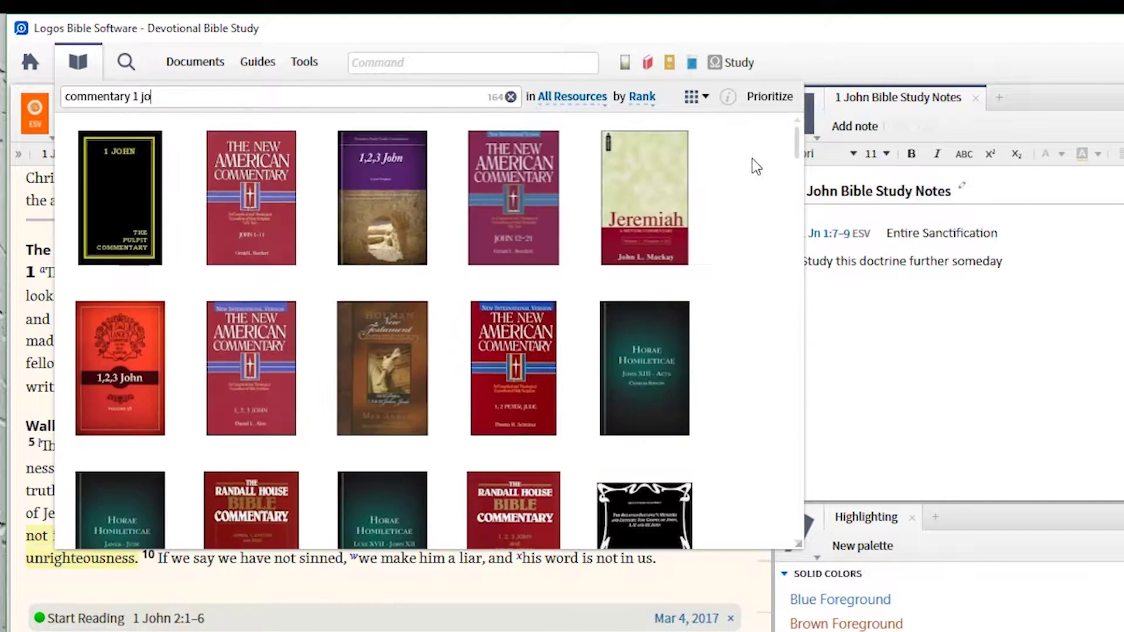
text(hn)
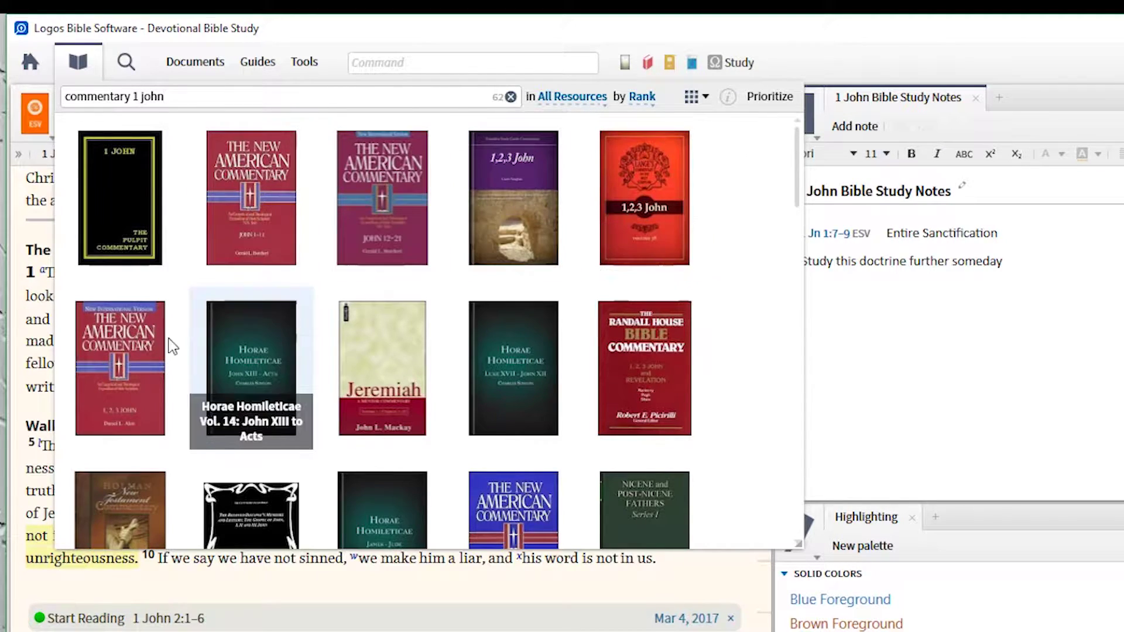
mouse_move(116, 430)
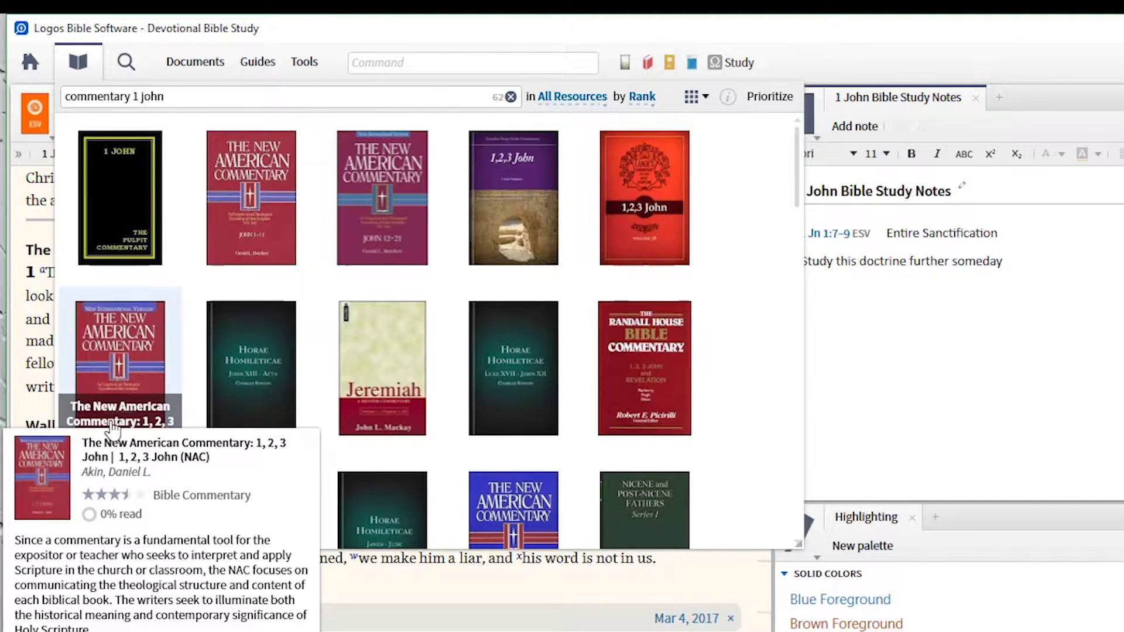
click(113, 427)
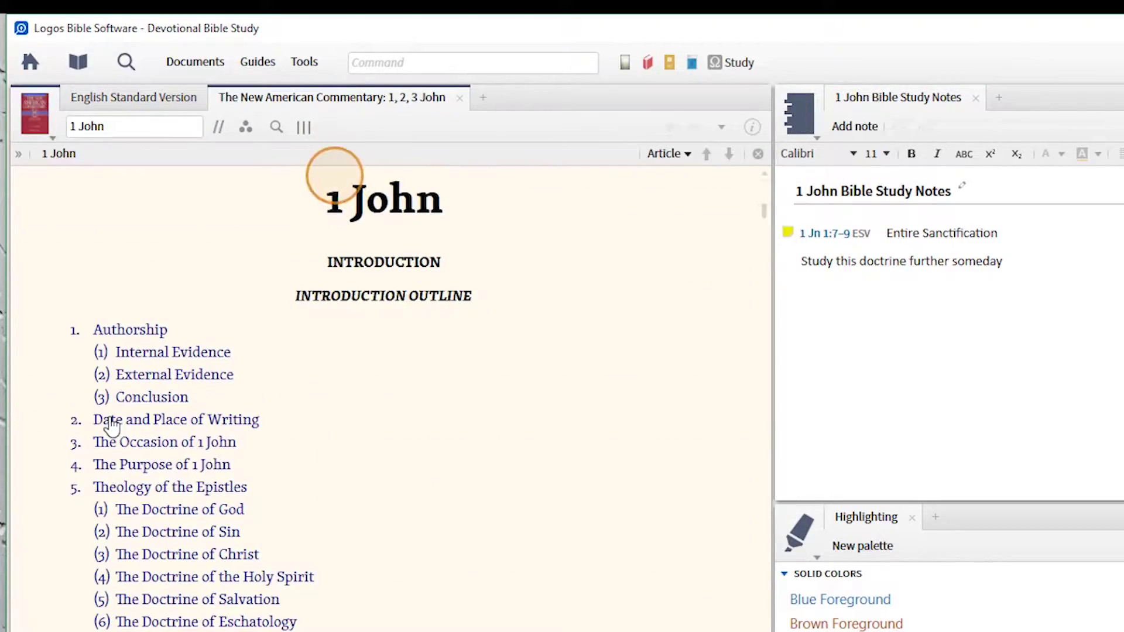
Dock the New American Commentary in the right pane beside the ESV and close the Highlighting pane
mouse_move(109, 427)
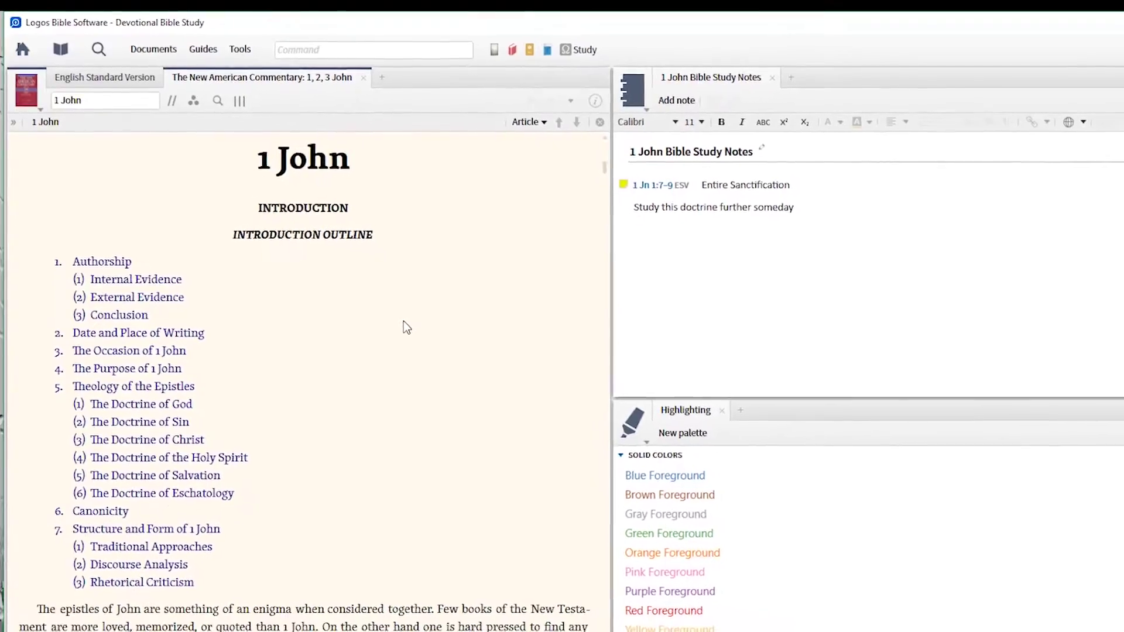
click(96, 72)
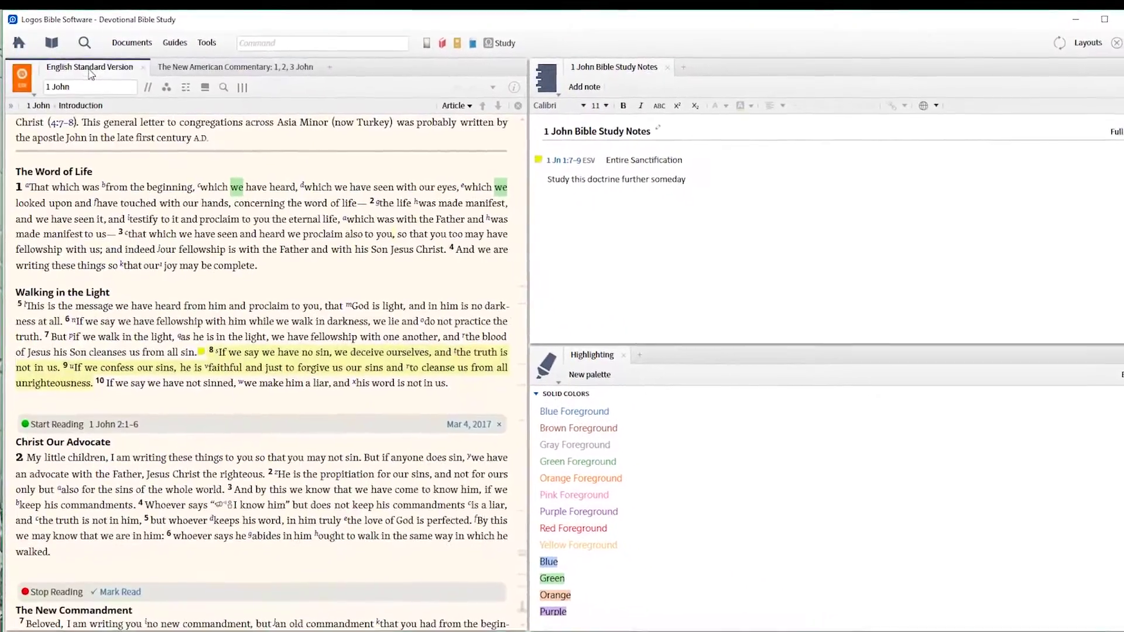
click(229, 72)
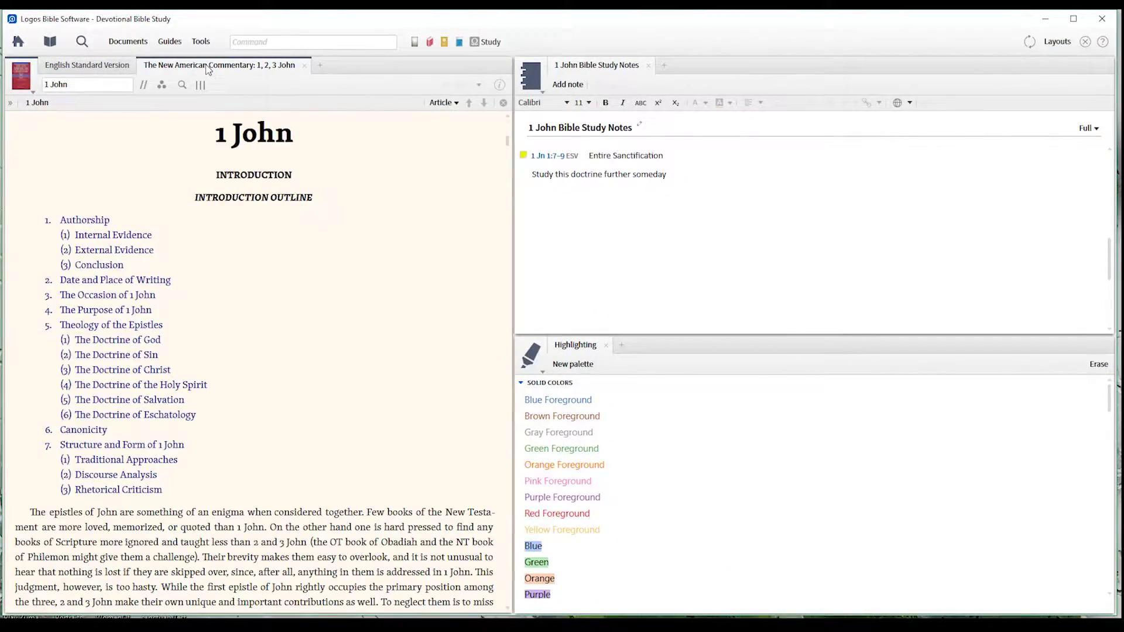
drag(208, 69, 734, 70)
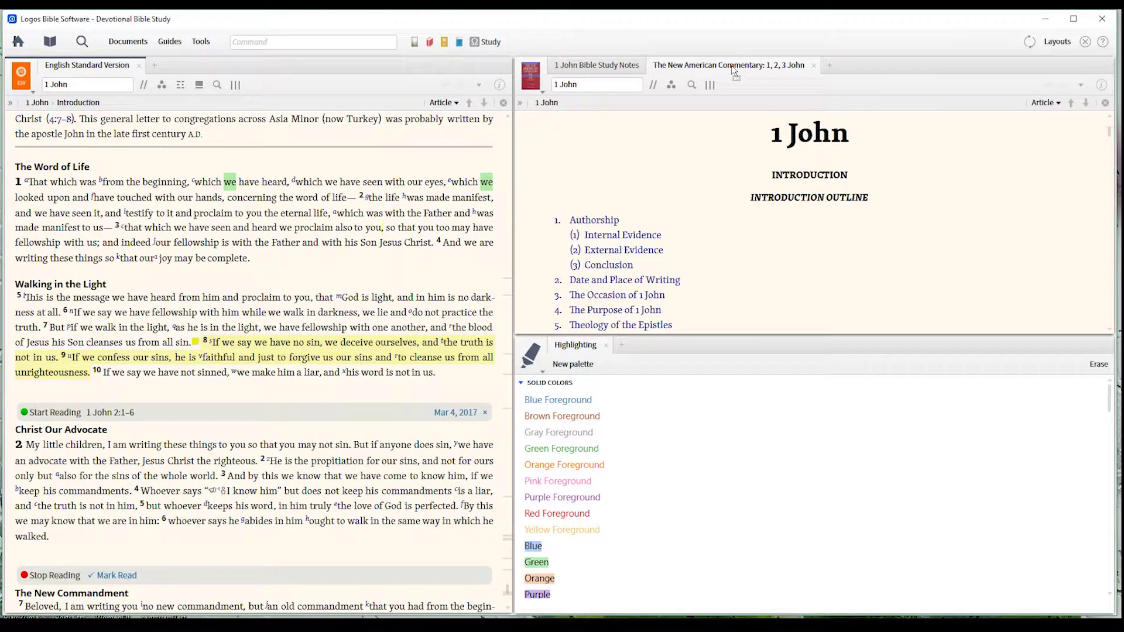
click(606, 346)
mouse_move(608, 351)
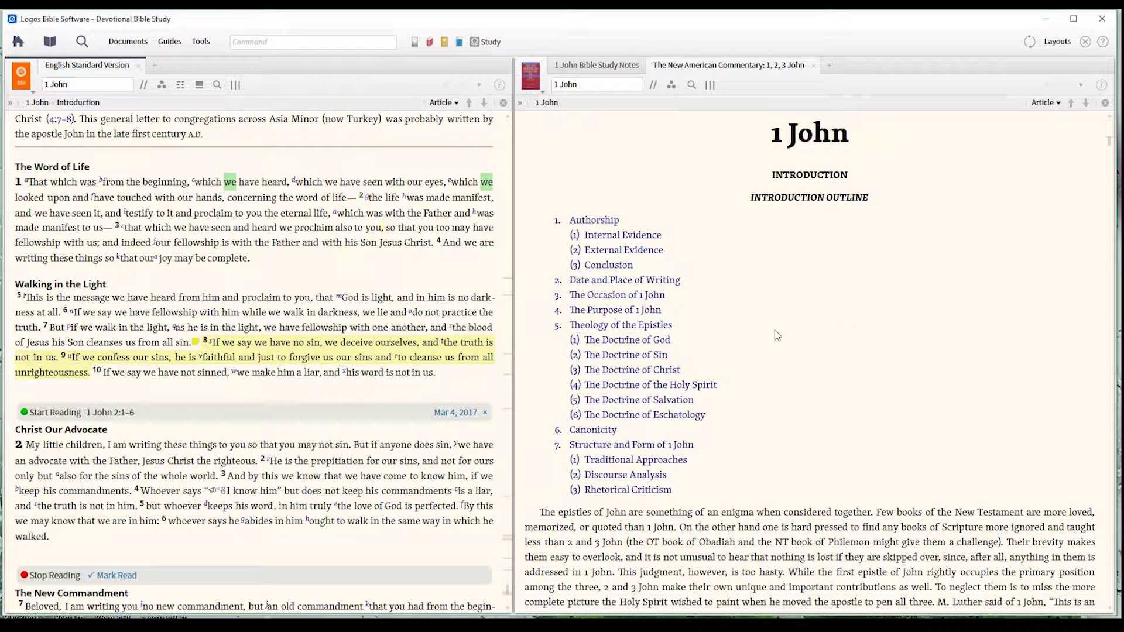
Return the commentary to its Volume 38 title page and select 1 John 1:8 in the ESV
scroll(455, 373, down, 5)
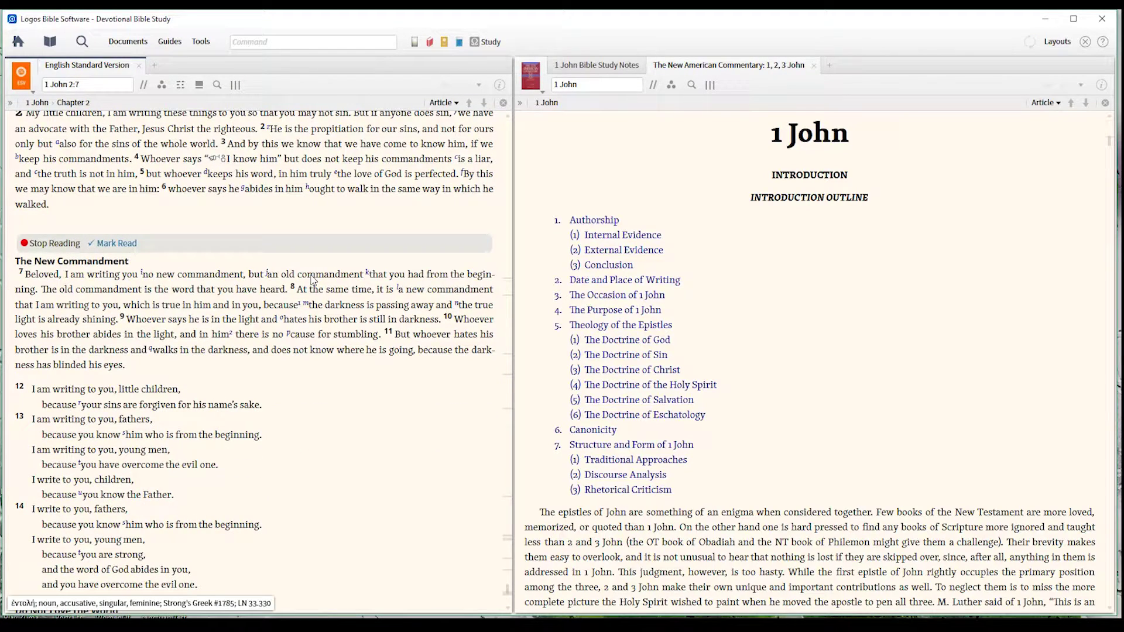
click(1111, 148)
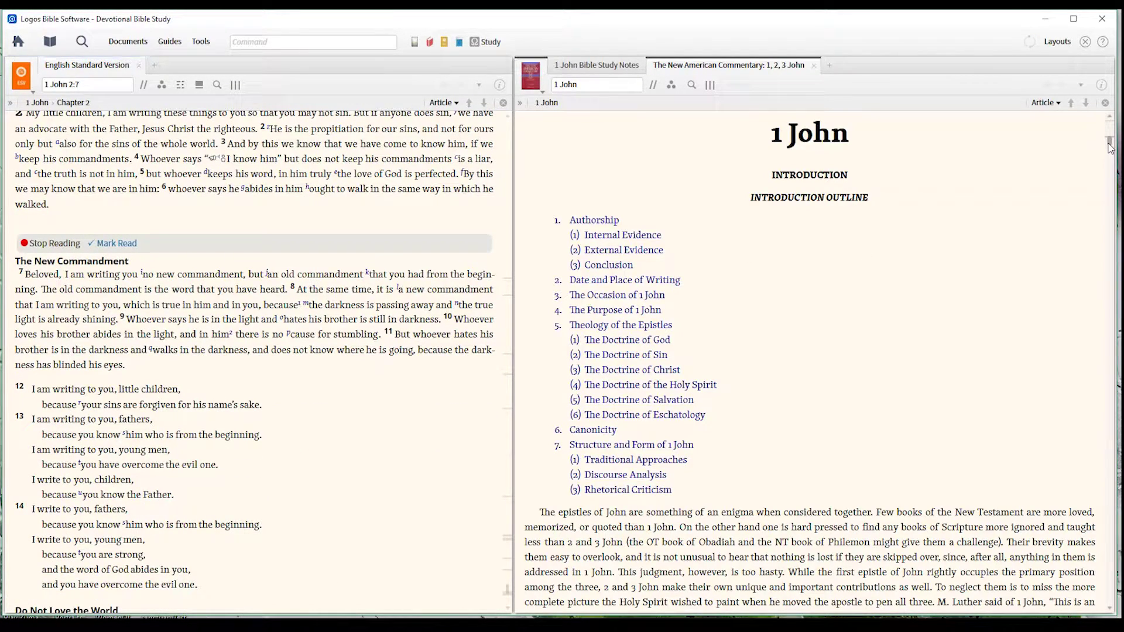
drag(1110, 148, 1110, 189)
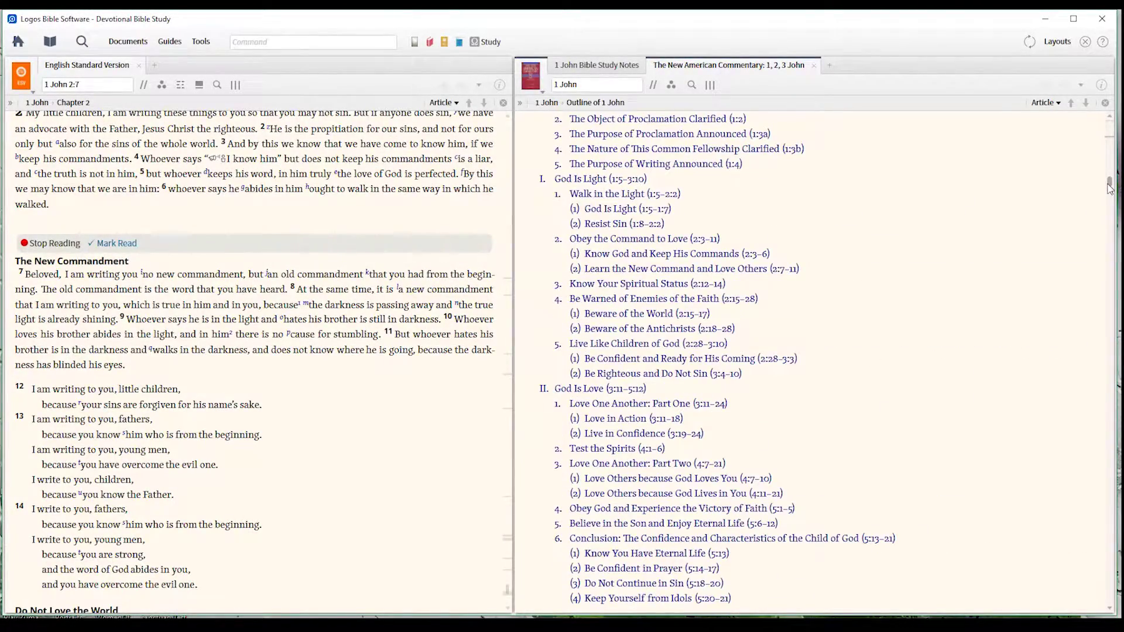
drag(1111, 189, 1109, 120)
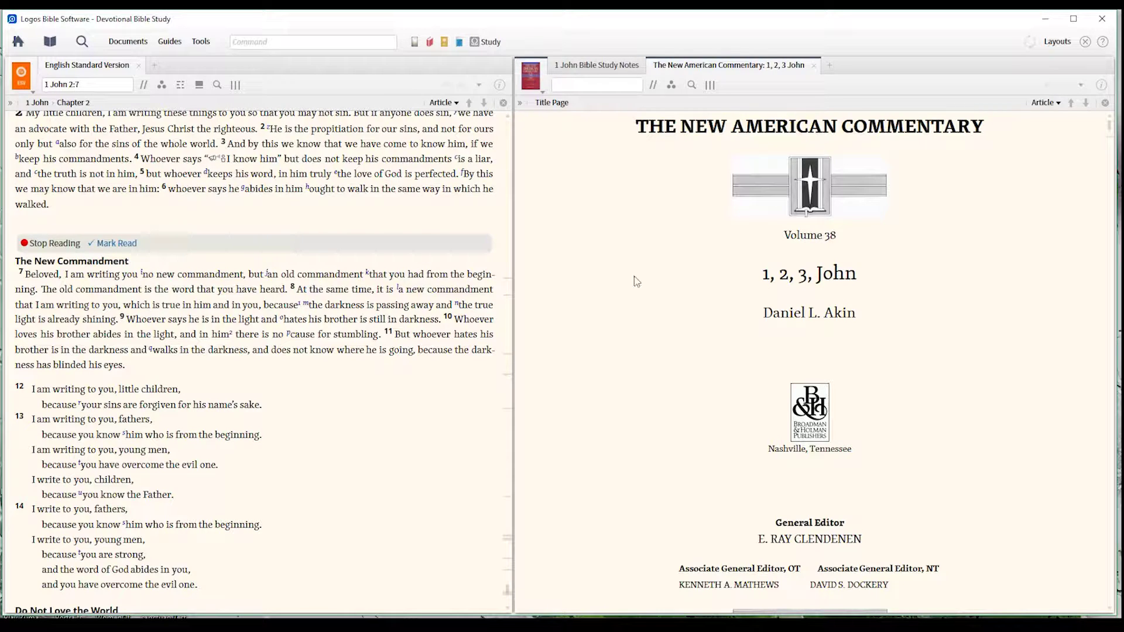
scroll(450, 258, up, 5)
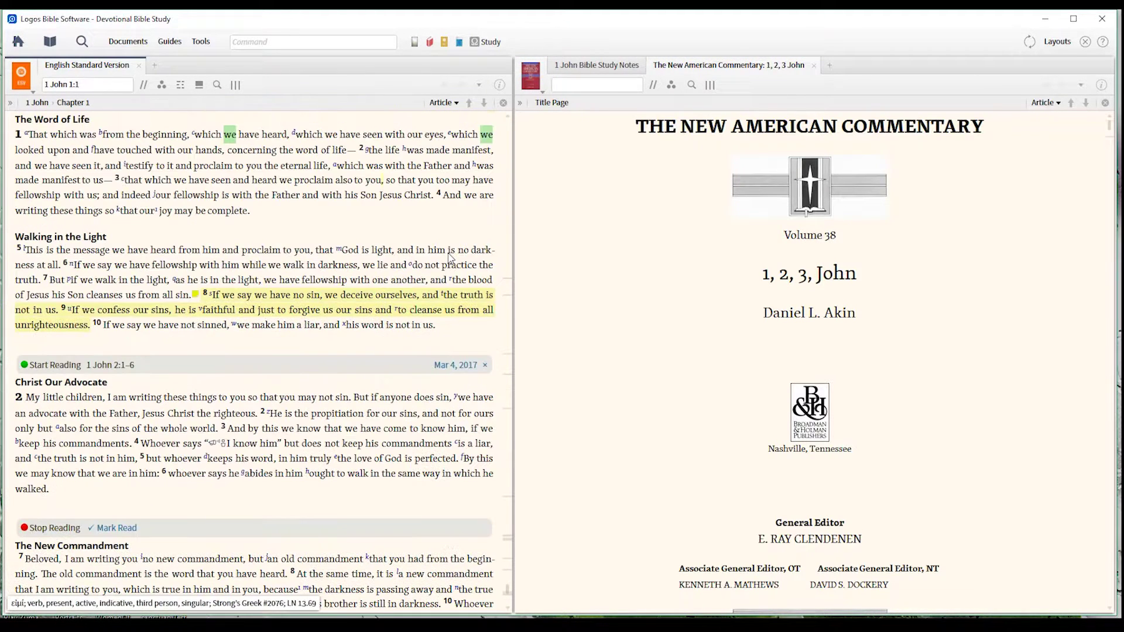
click(233, 305)
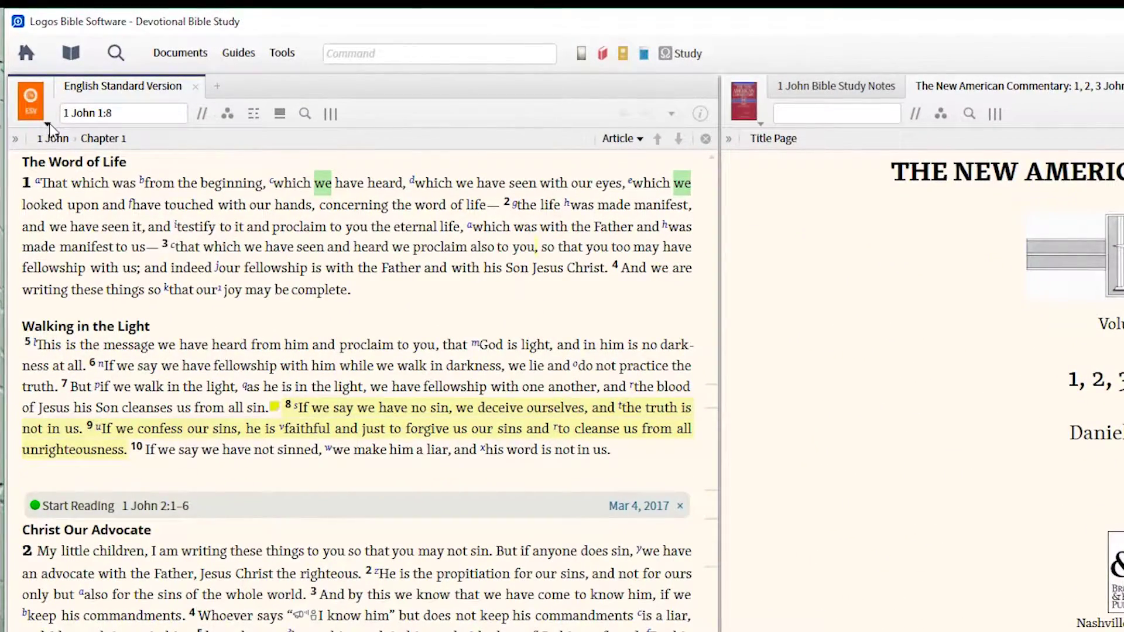
Put both the ESV and the New American Commentary panels in link set A
click(47, 124)
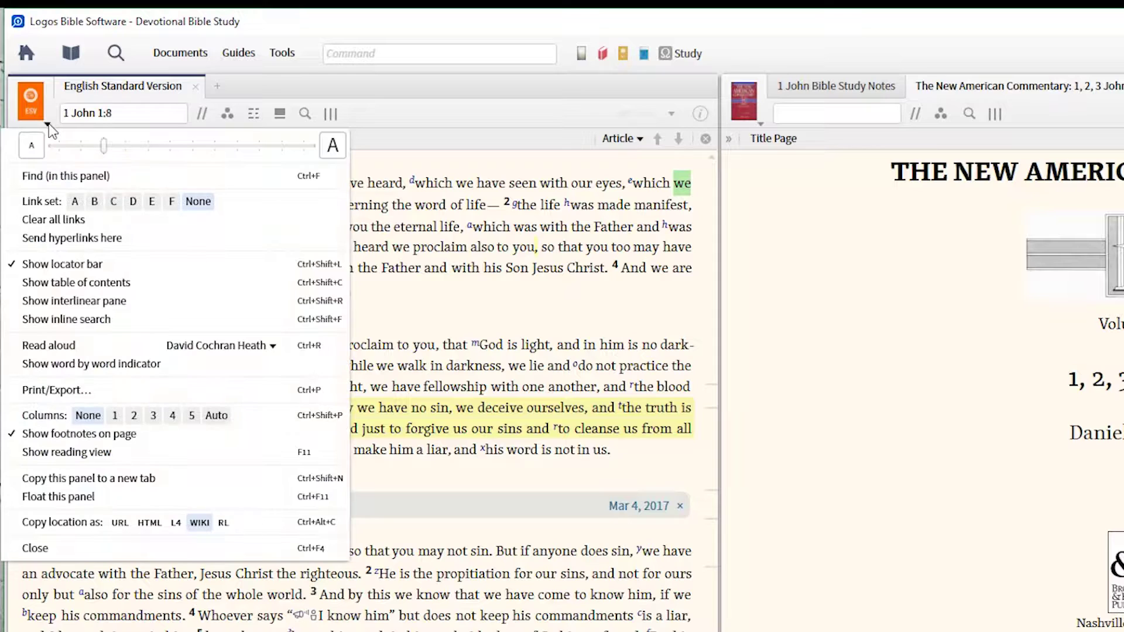
click(76, 204)
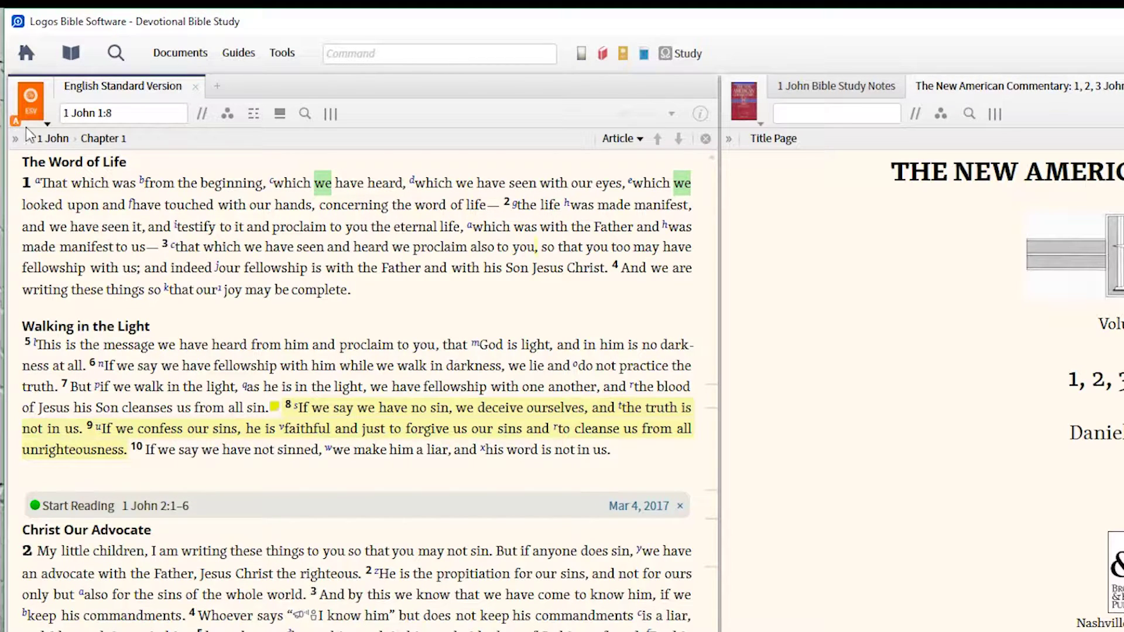
click(760, 124)
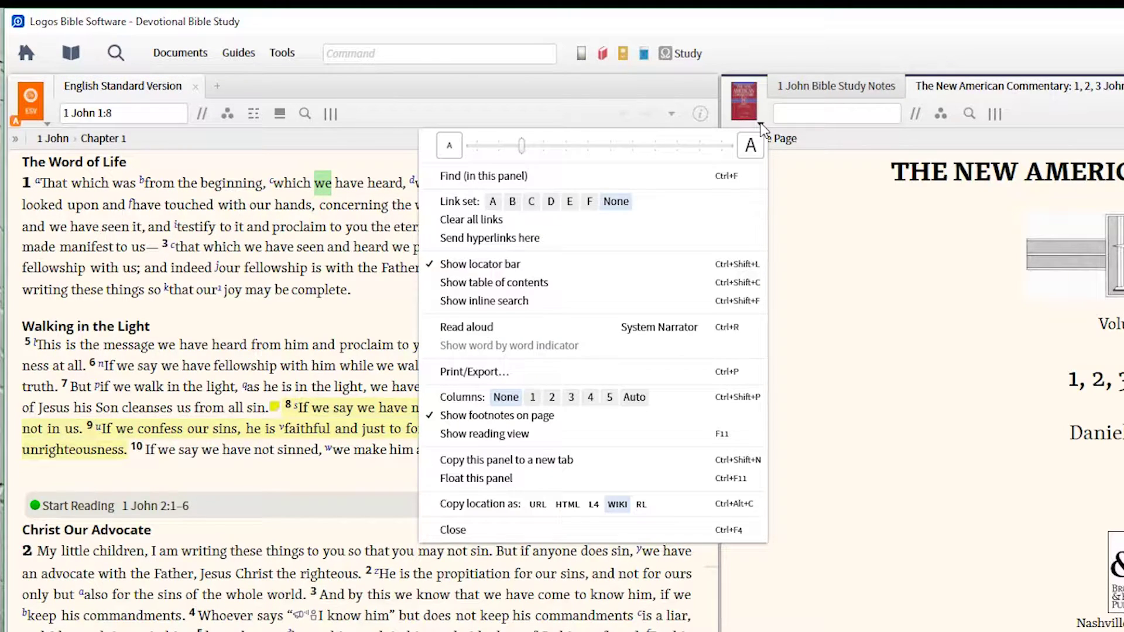
click(493, 203)
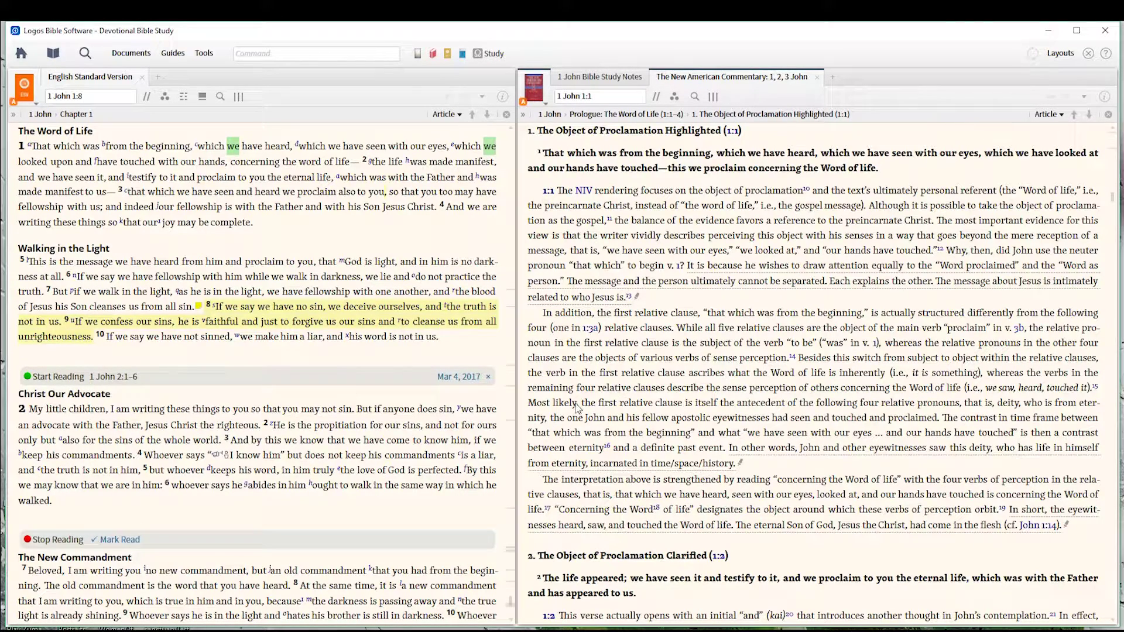
scroll(432, 334, down, 3)
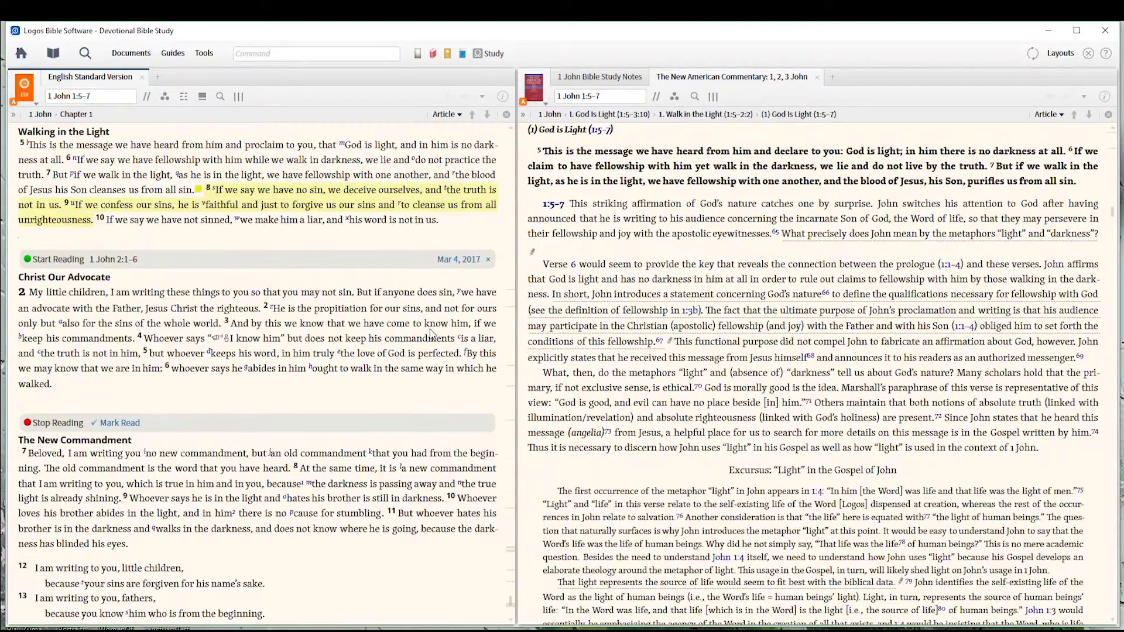
Scroll the linked panes forward and select the text of 1 John 4:8
scroll(432, 334, down, 5)
scroll(432, 334, down, 9)
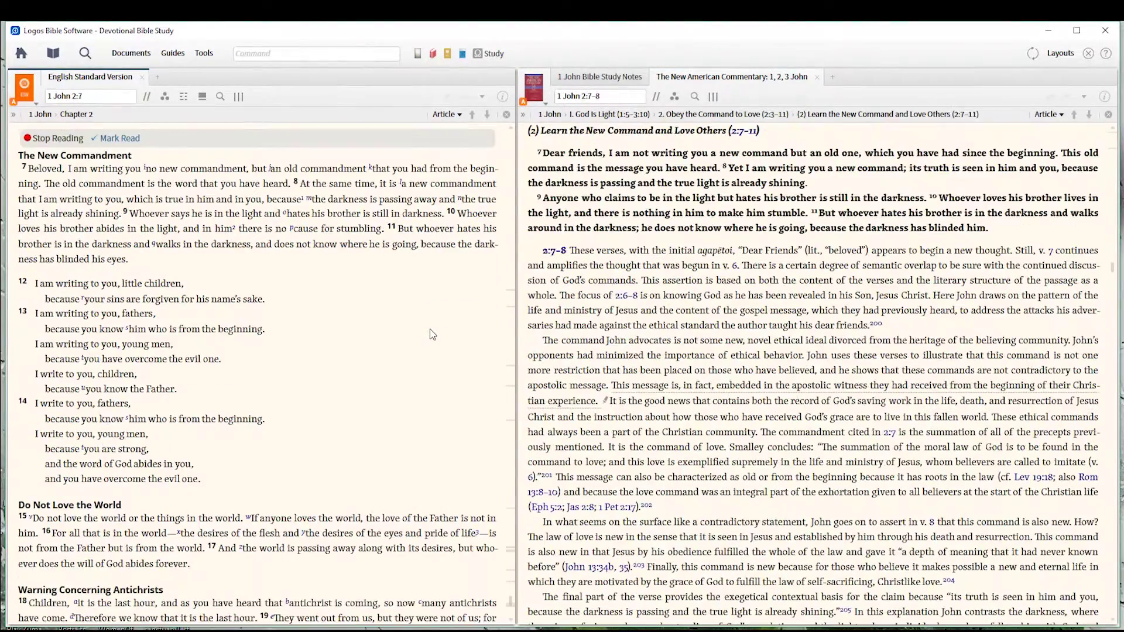
scroll(433, 334, down, 9)
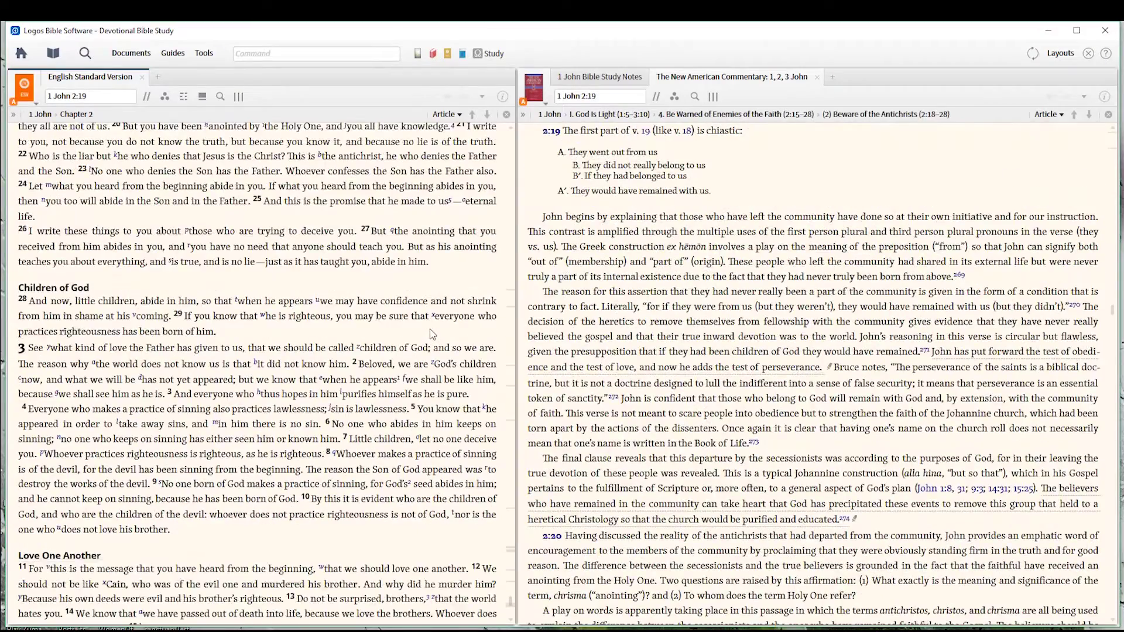
scroll(431, 330, down, 3)
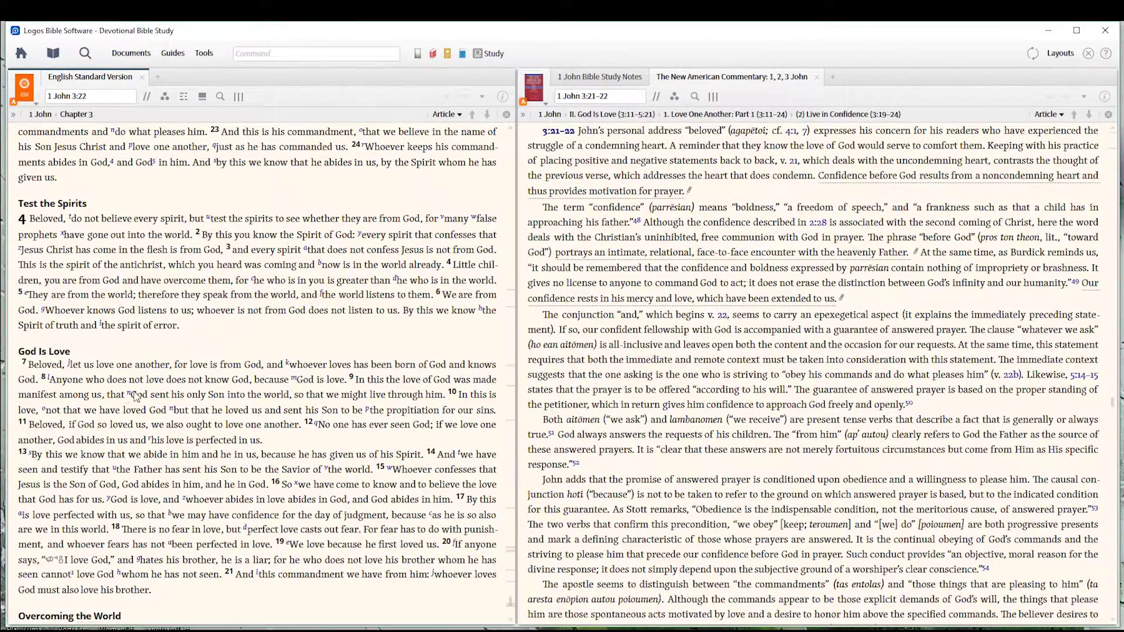
drag(48, 388, 349, 389)
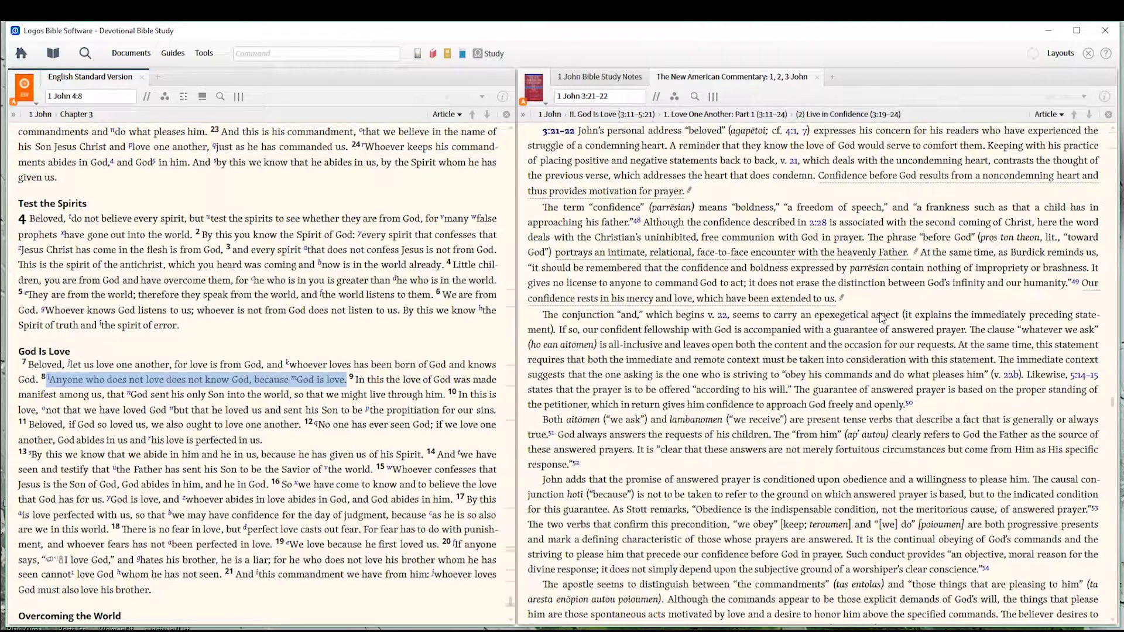
Continue scrolling the commentary until both panes reach 1 John 4:7–10
mouse_move(174, 150)
scroll(907, 295, down, 4)
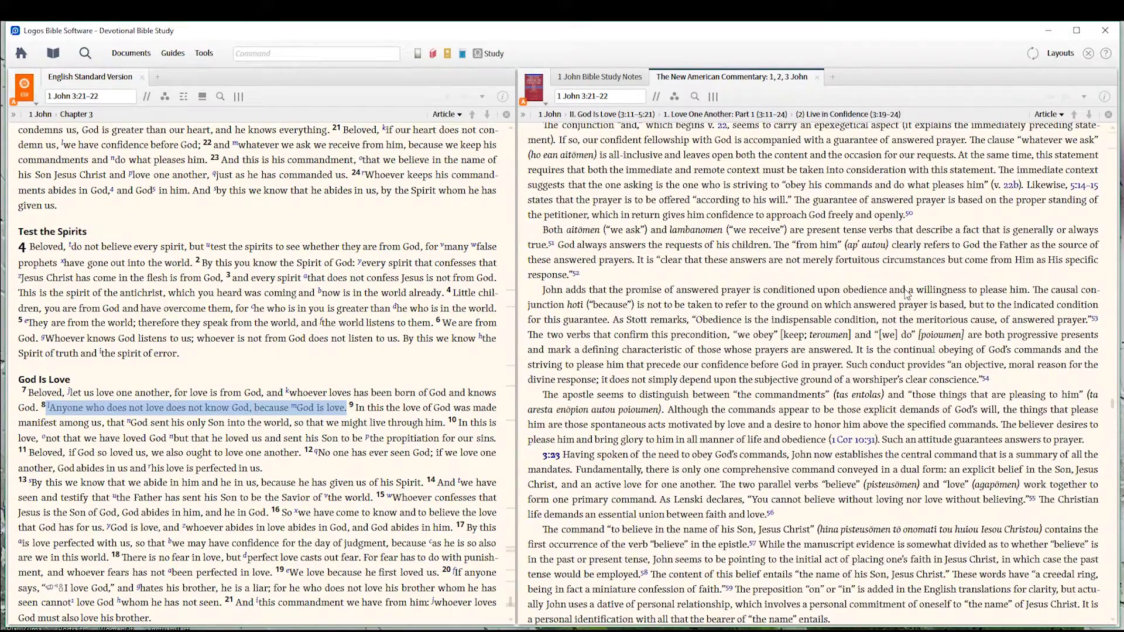
scroll(908, 295, down, 10)
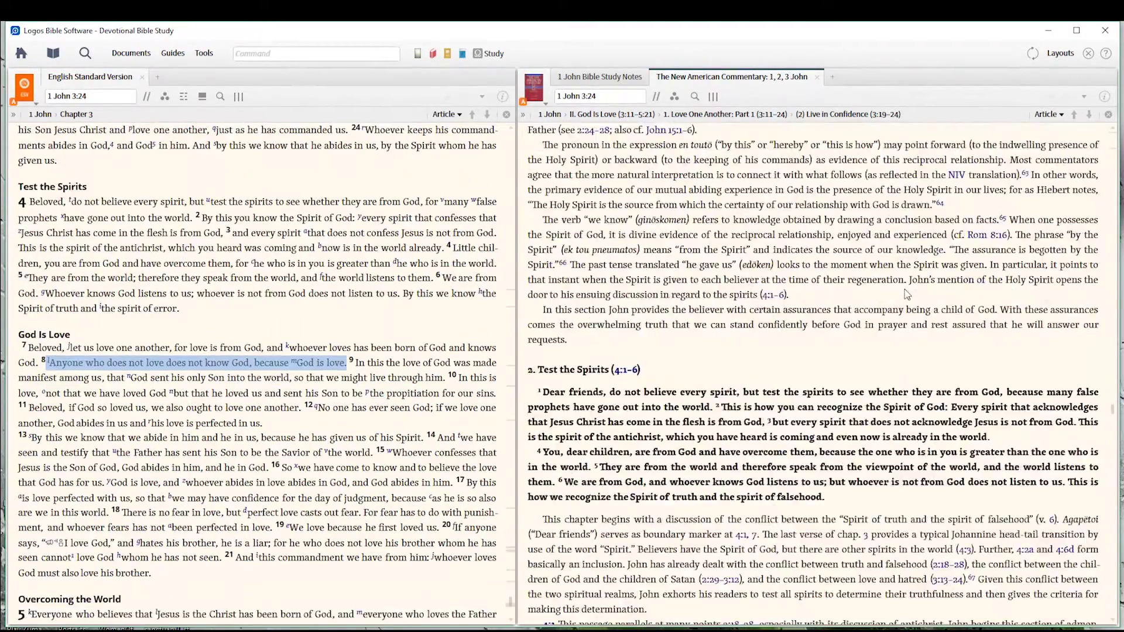
scroll(907, 295, down, 3)
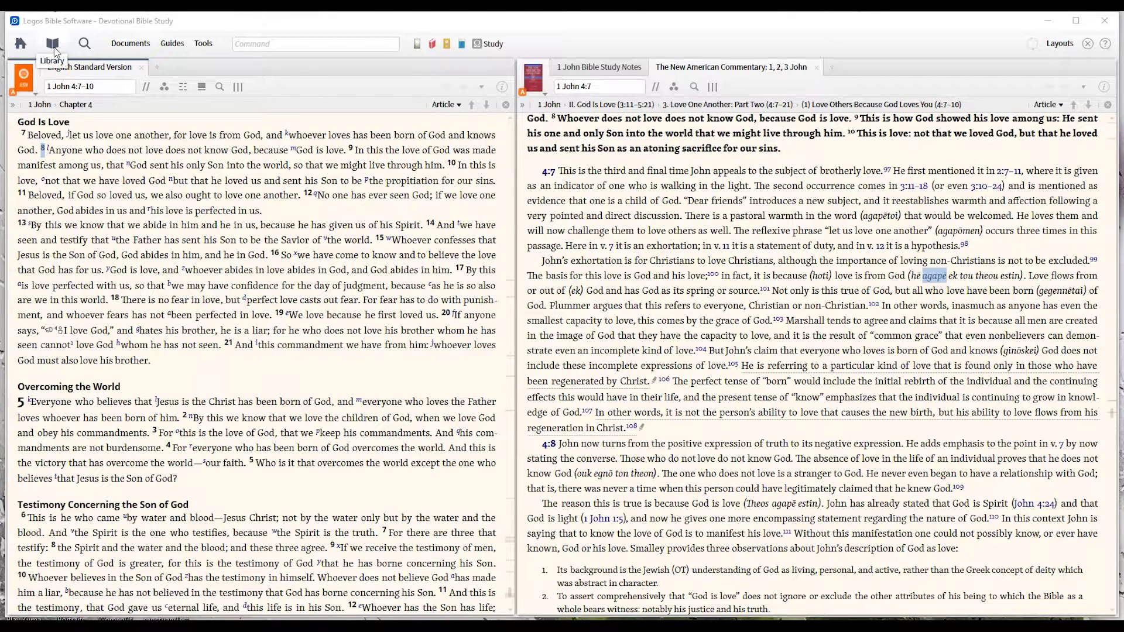
click(56, 53)
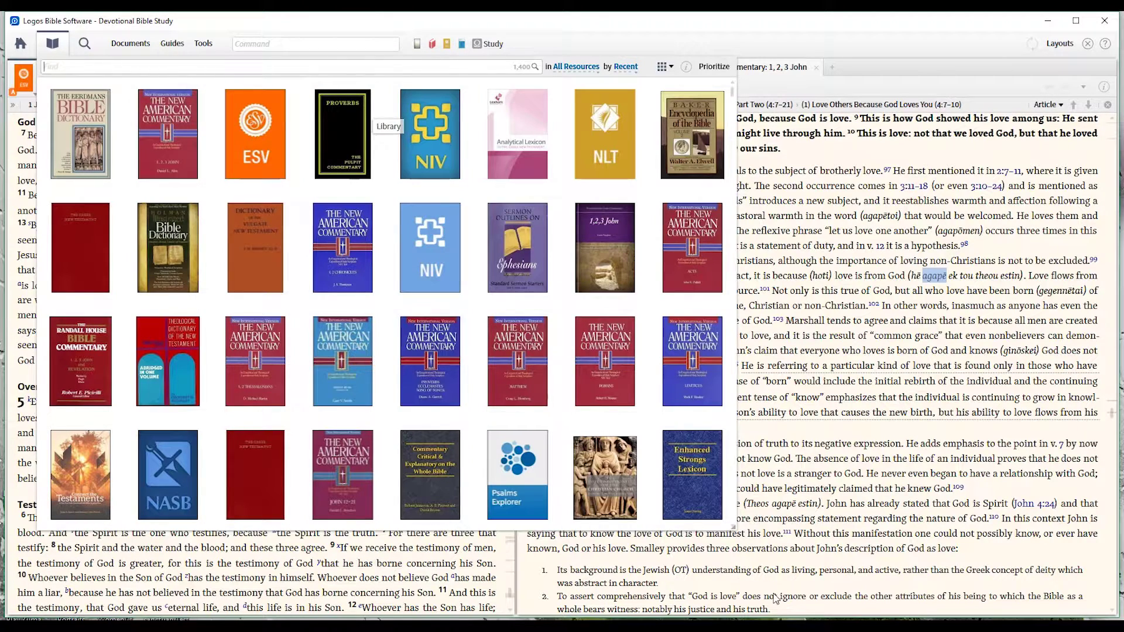
Enlarge the Library panel by dragging its lower-right corner
drag(734, 527, 708, 588)
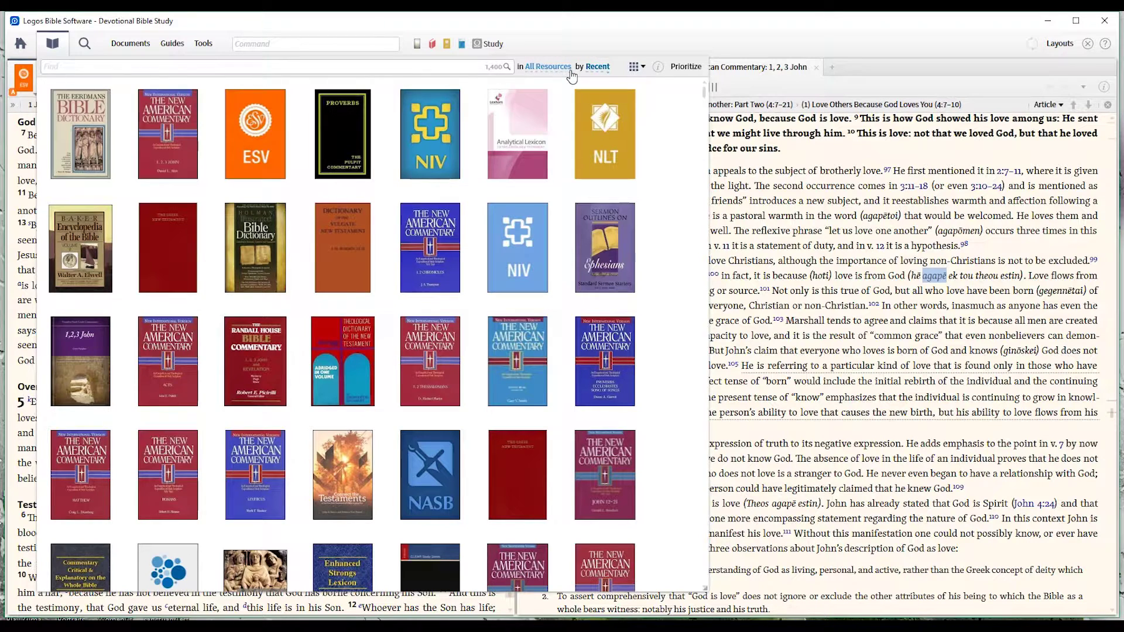
Try the Personal Books collection, then limit the Library to Commentaries (454 resources)
click(549, 67)
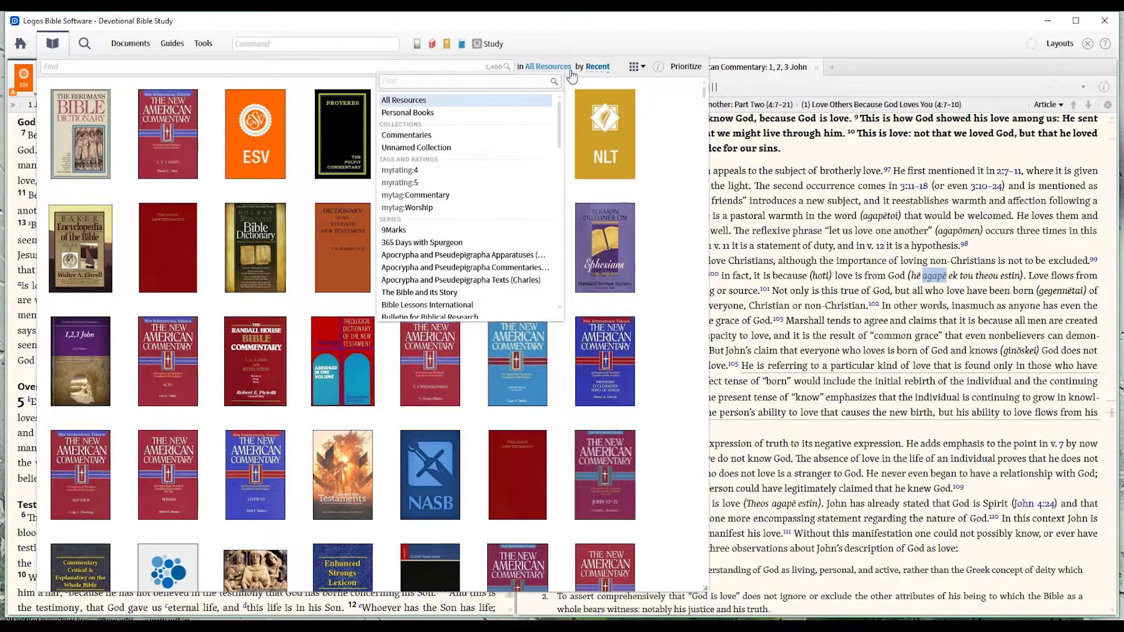
click(424, 113)
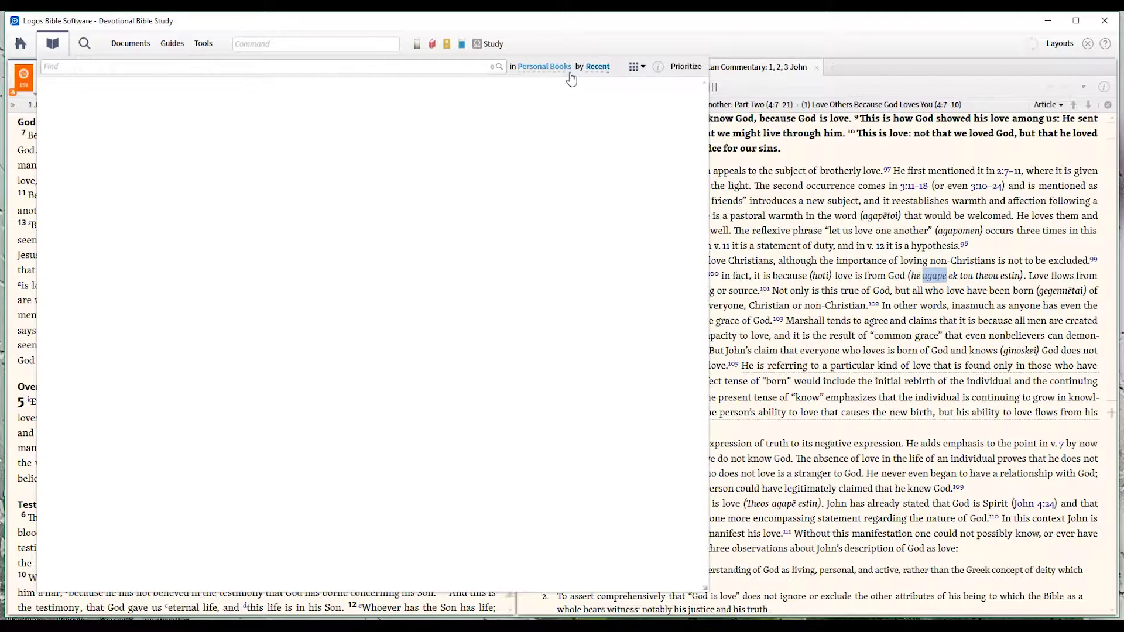
click(571, 75)
click(439, 101)
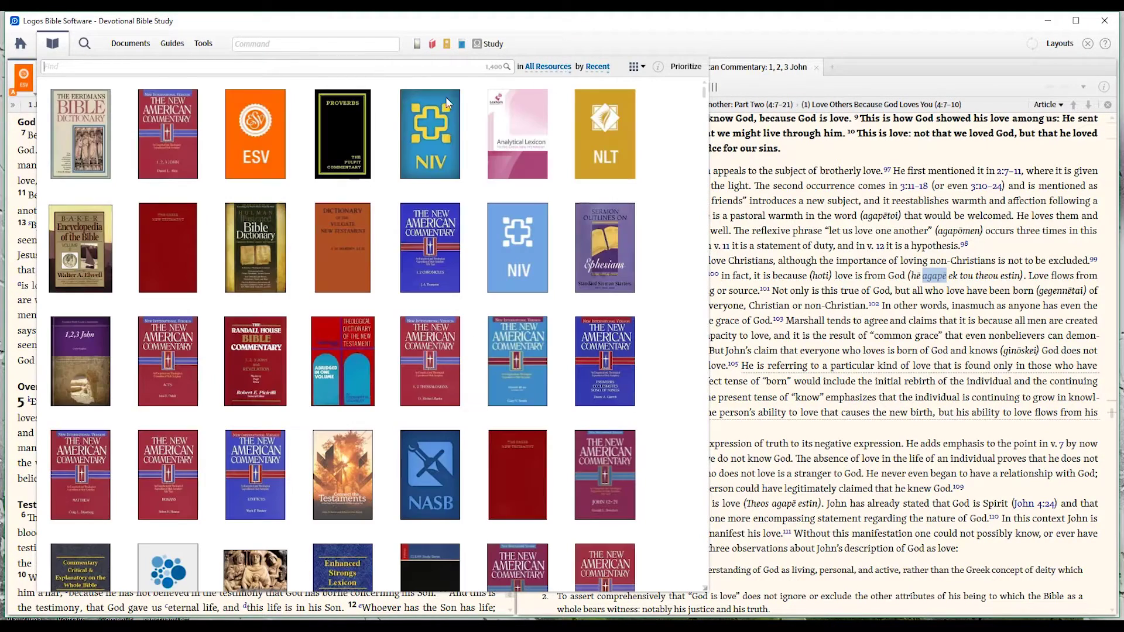
click(572, 75)
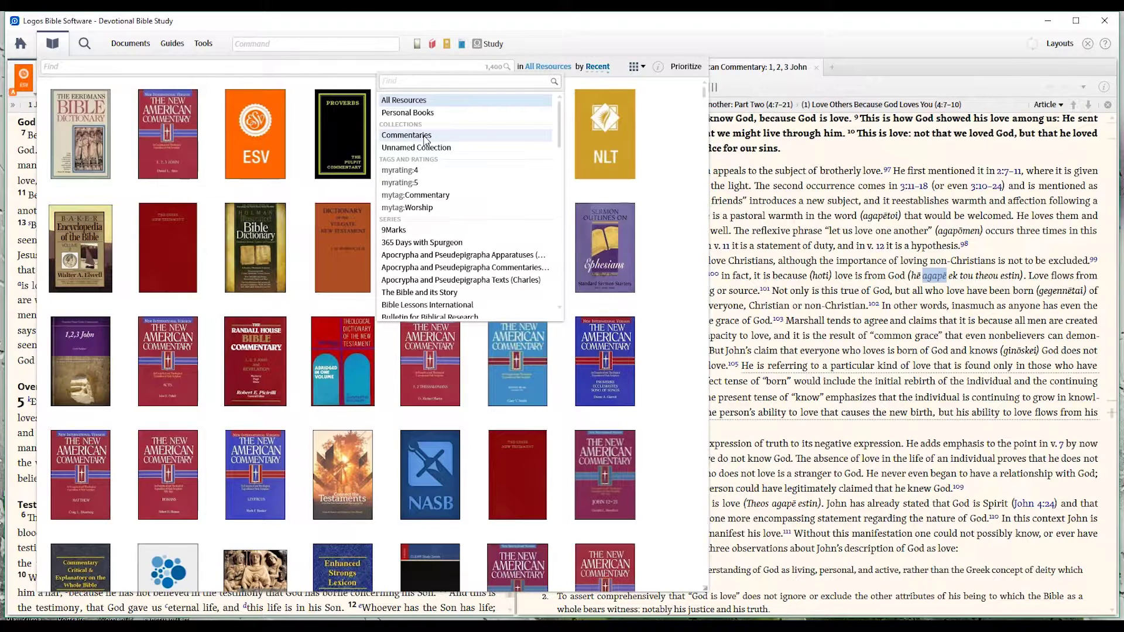
click(407, 135)
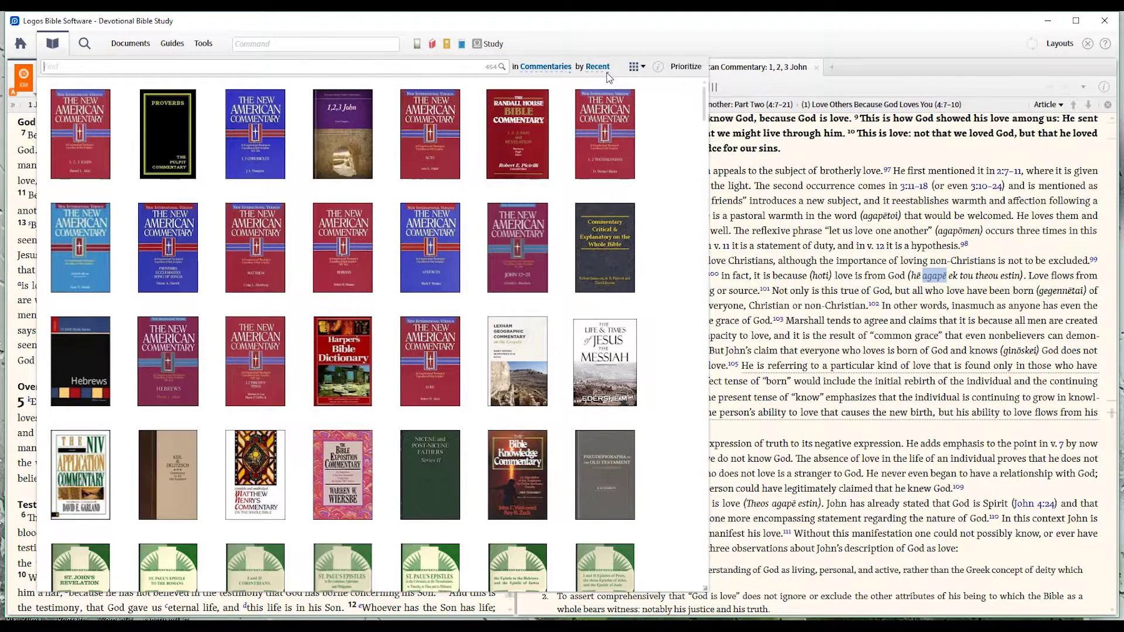
Try the MacArthur Study Series collection, restore Commentaries, and bring up the sort-order choices
click(568, 73)
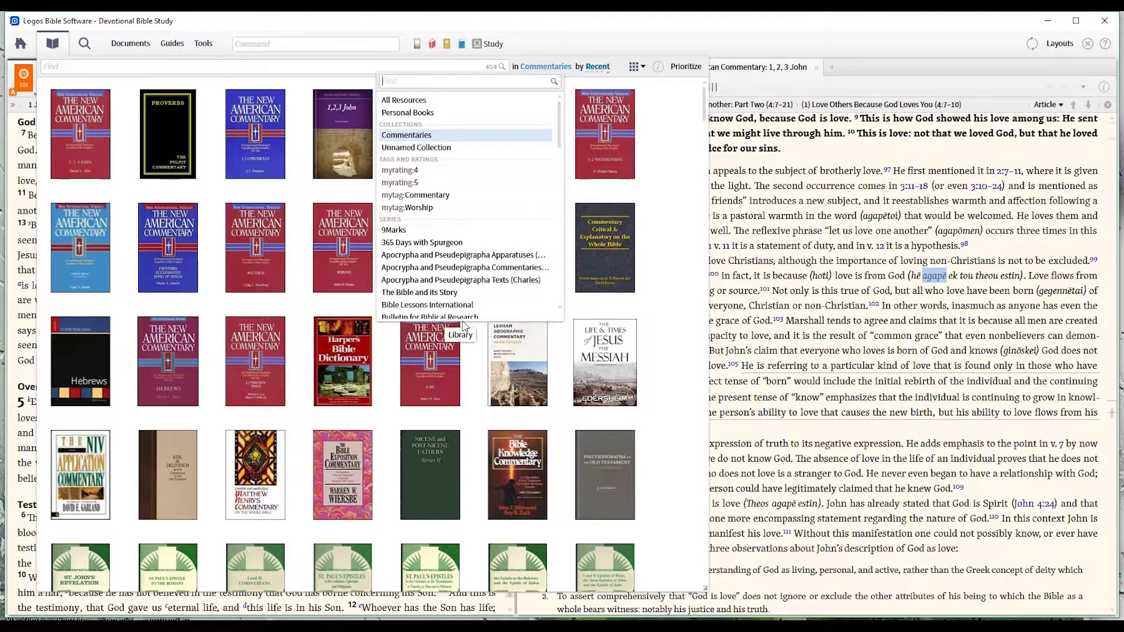
drag(561, 138, 563, 258)
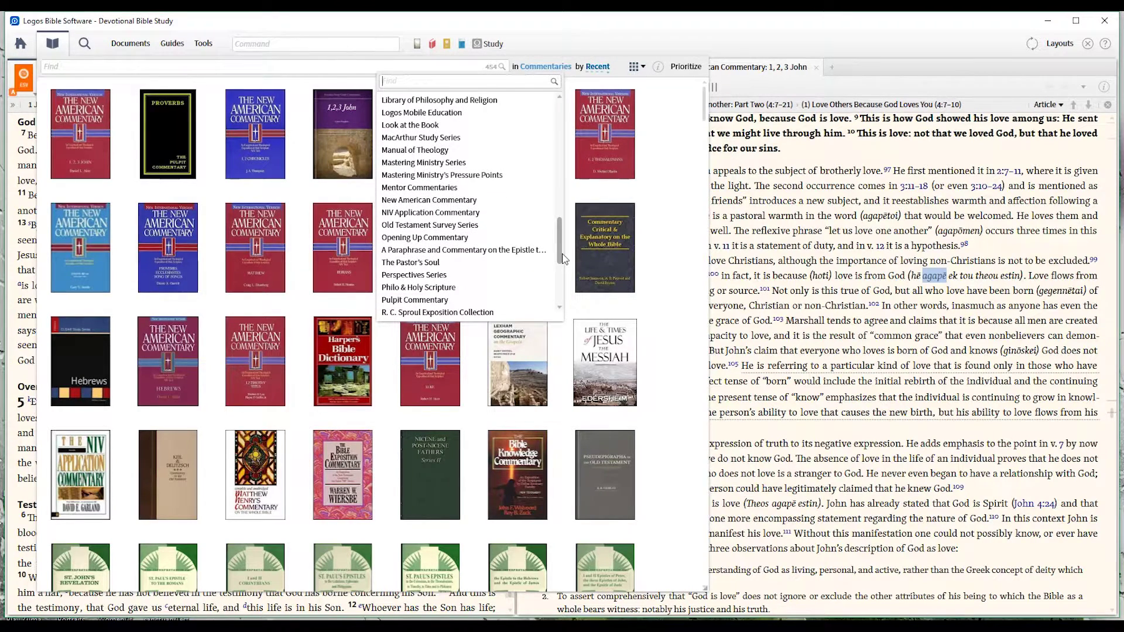
click(430, 139)
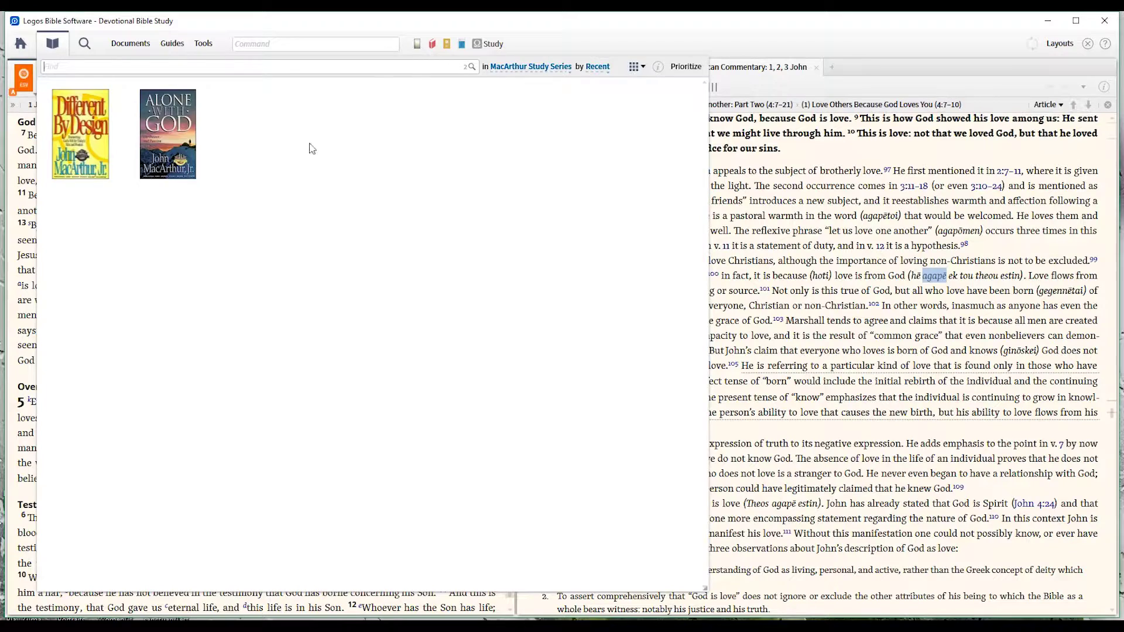
click(603, 67)
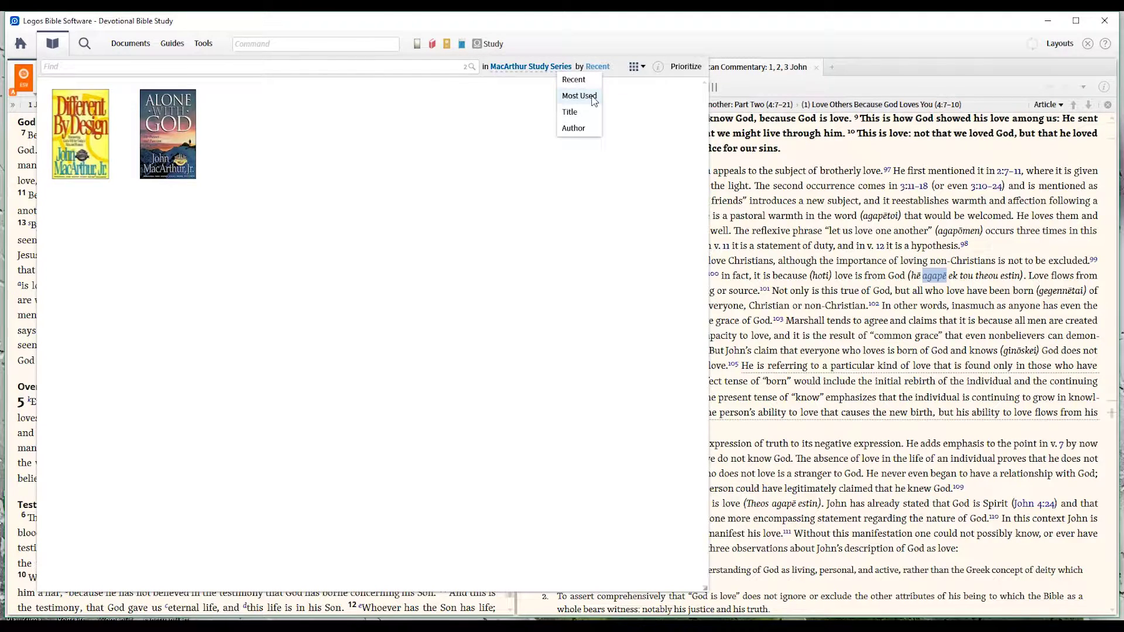
click(561, 70)
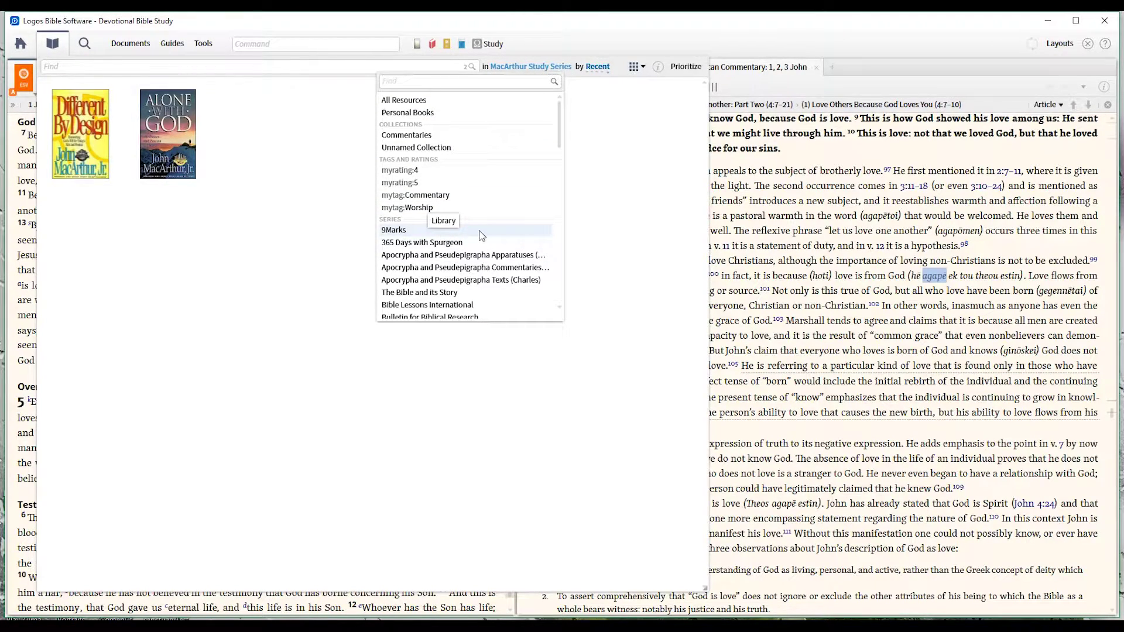
click(478, 136)
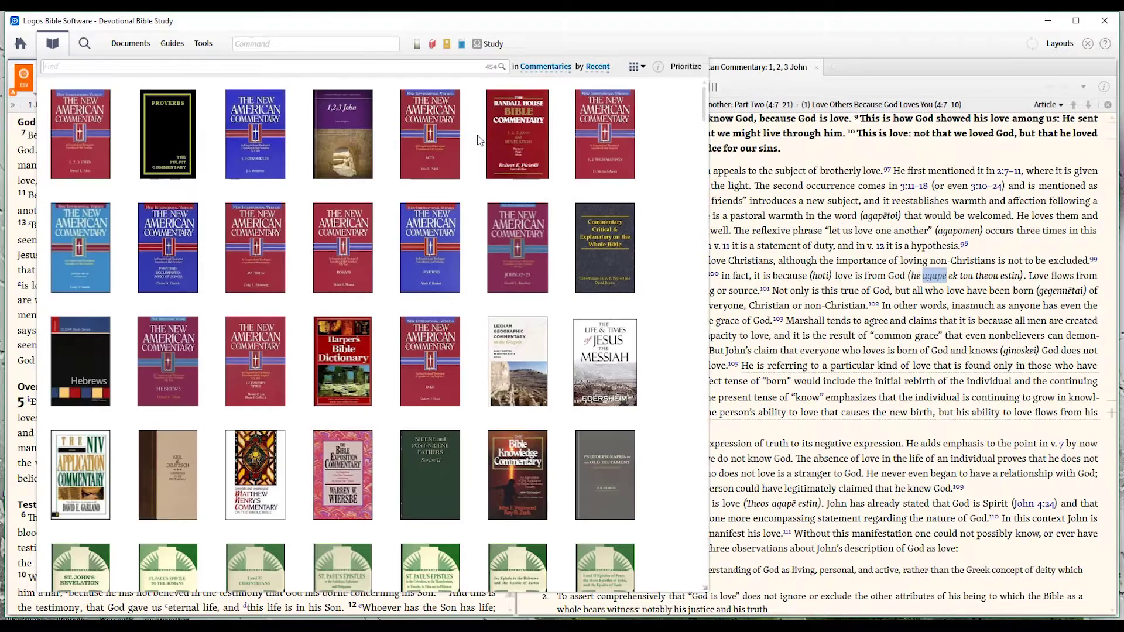
mouse_move(606, 159)
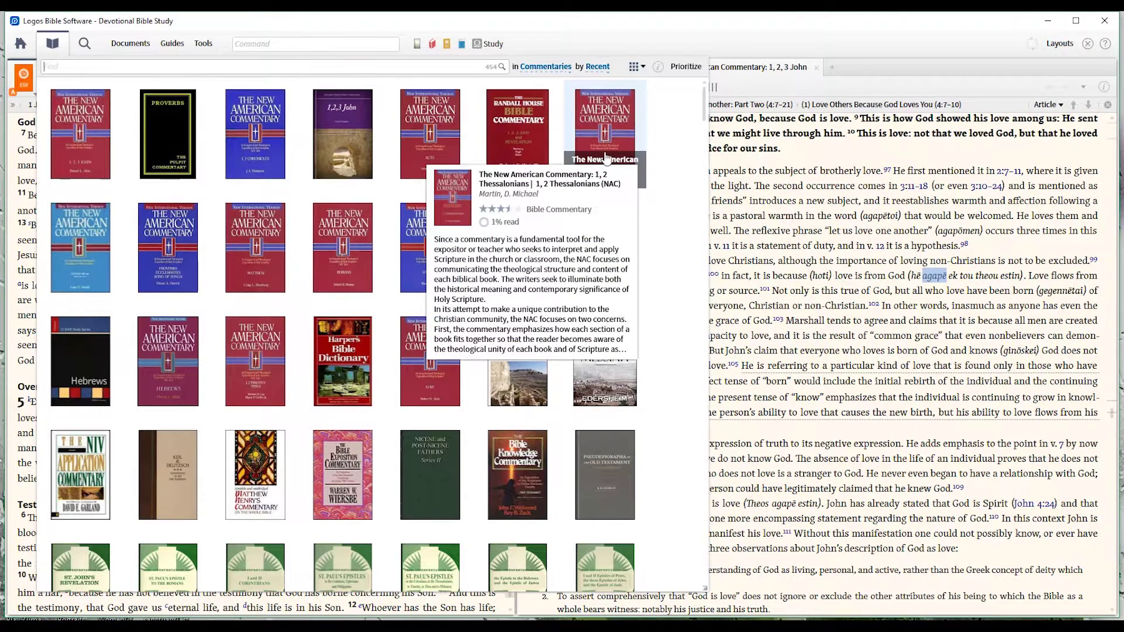
click(606, 68)
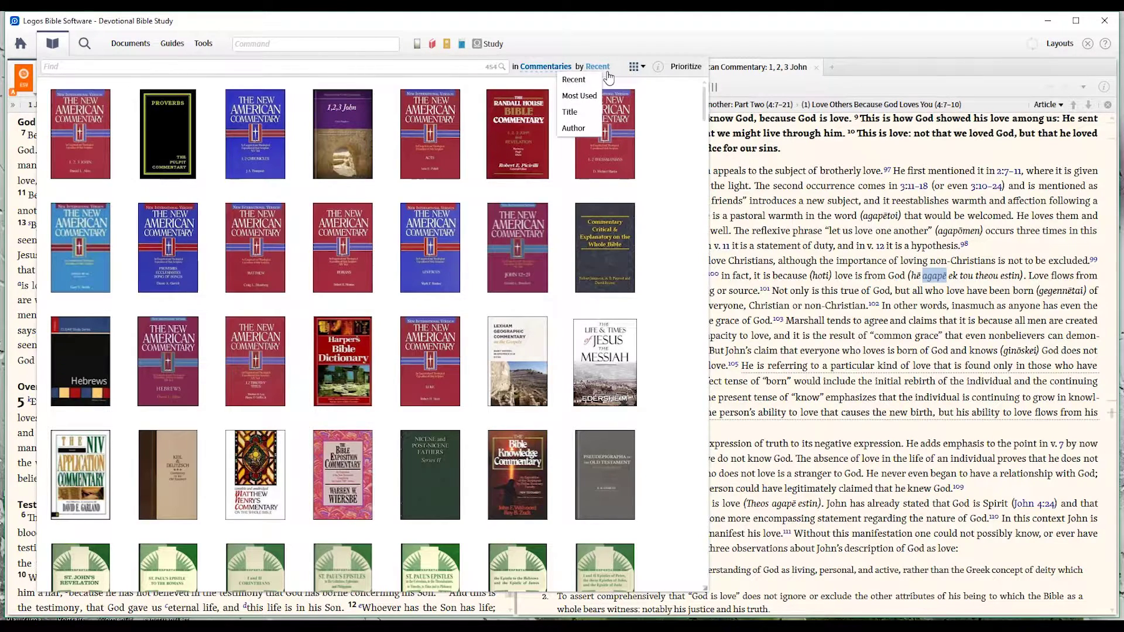
Sort the 454 commentaries by Title and browse the covers from 1 & 2 Chronicles onward
click(579, 113)
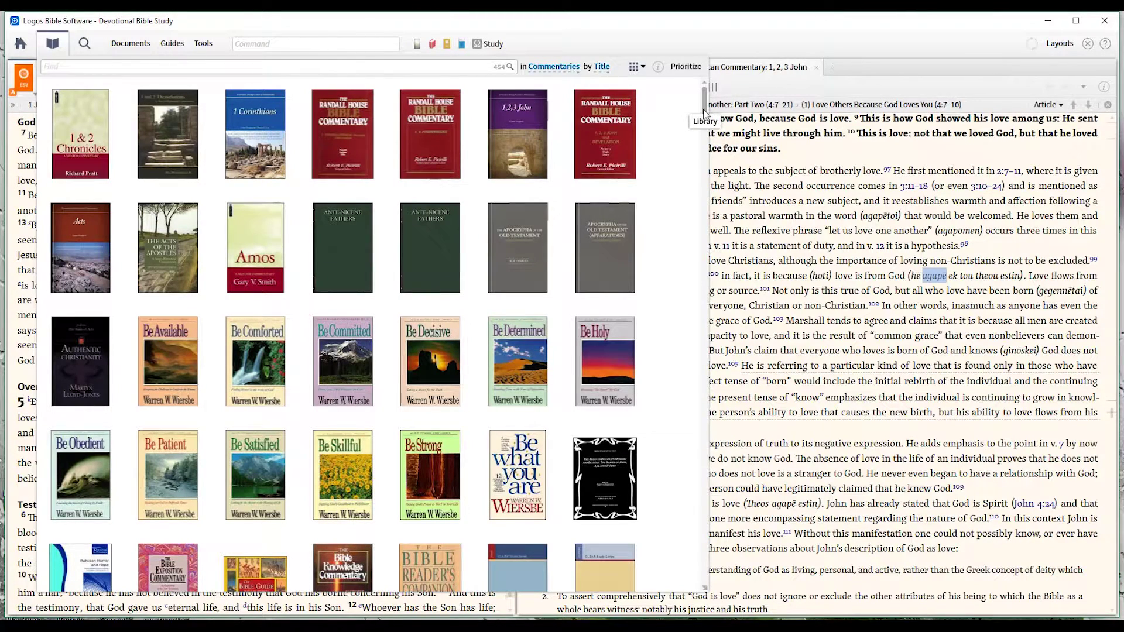
drag(704, 113, 704, 177)
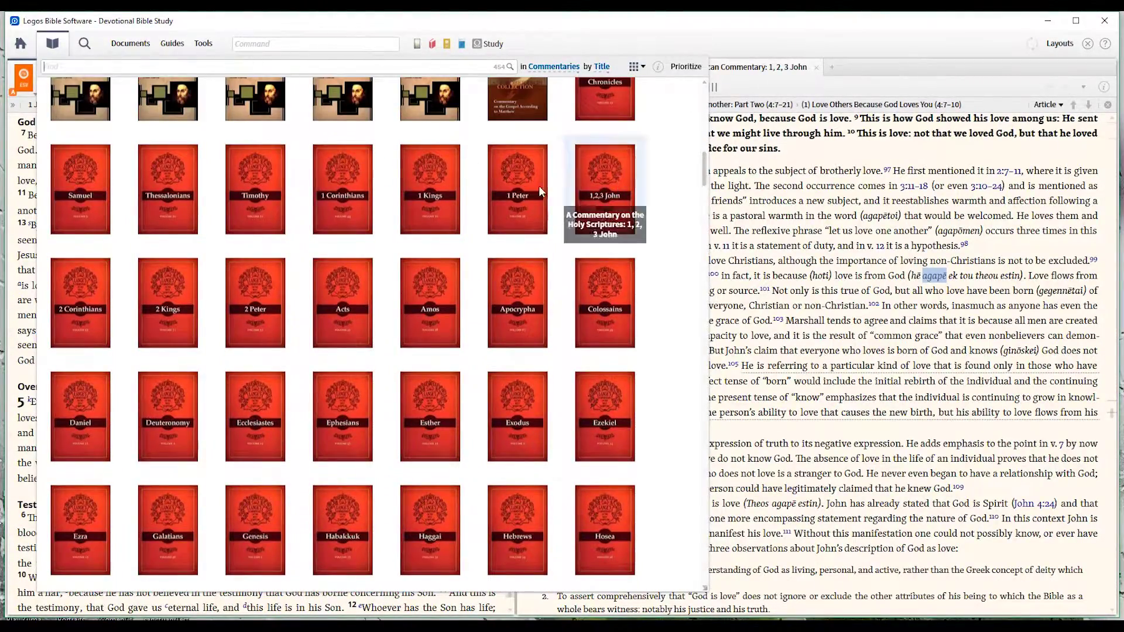
mouse_move(451, 202)
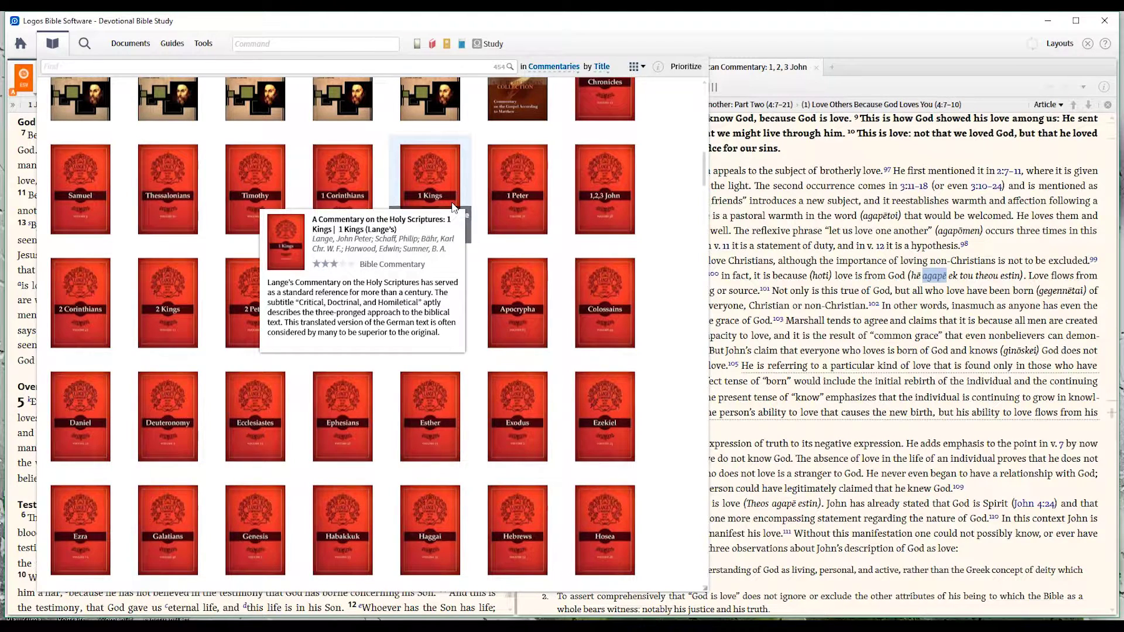
scroll(454, 207, up, 6)
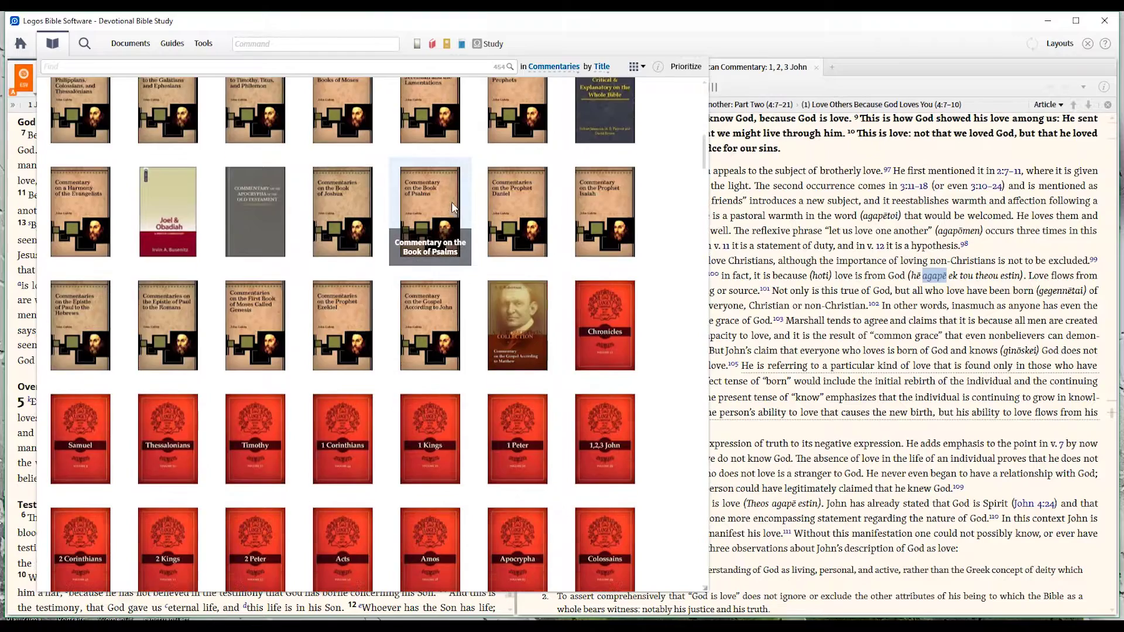
scroll(454, 207, up, 3)
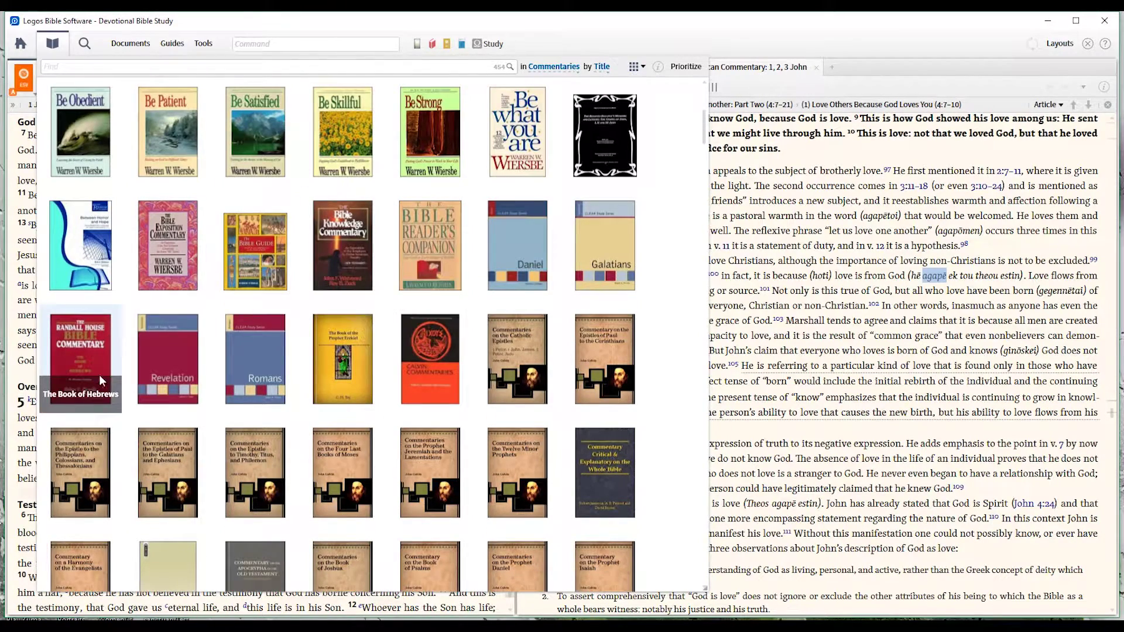
mouse_move(98, 367)
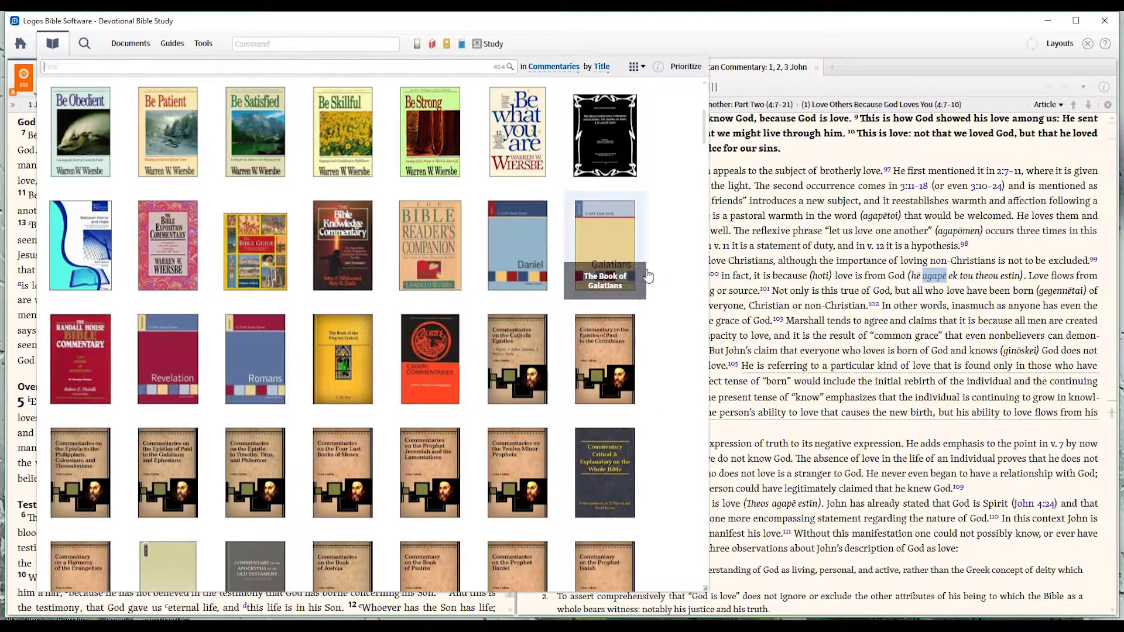
scroll(649, 264, up, 6)
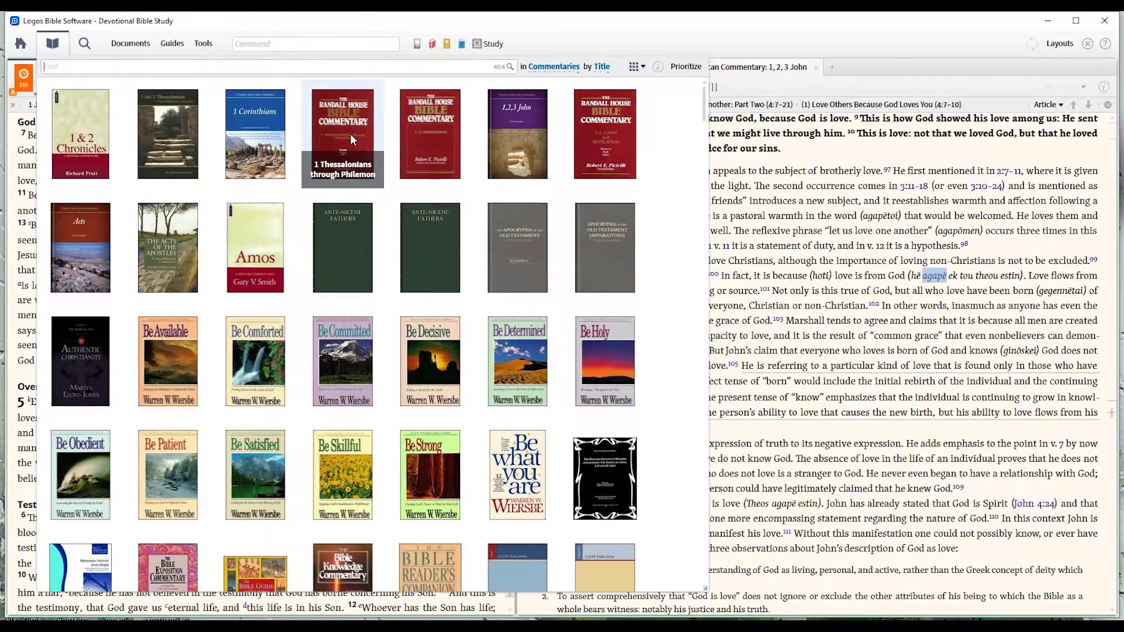
mouse_move(352, 139)
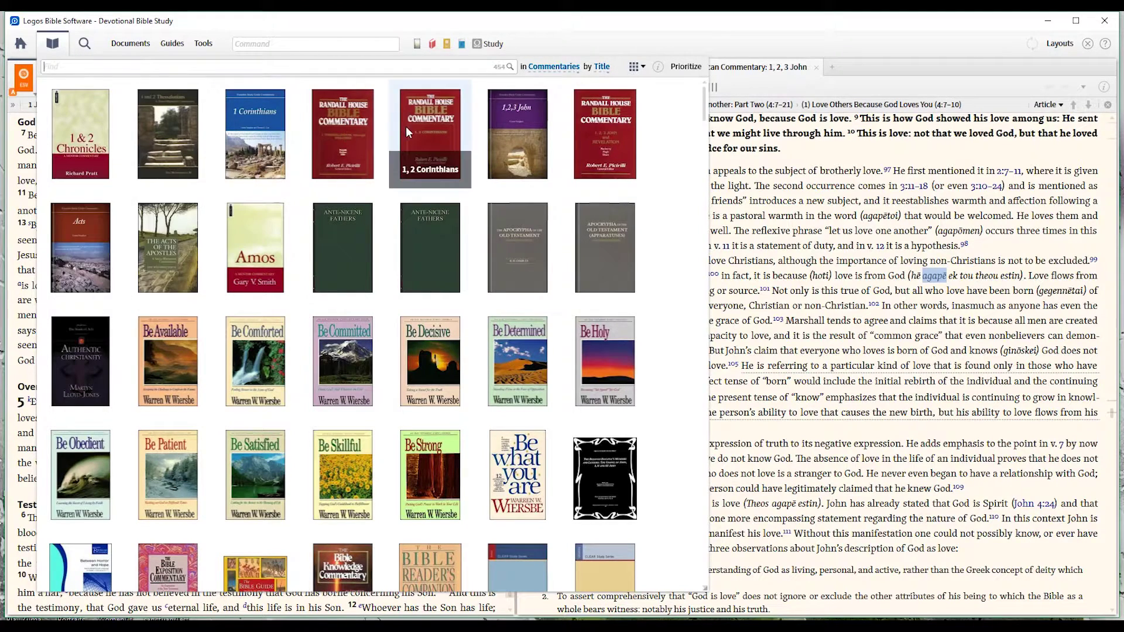
mouse_move(428, 131)
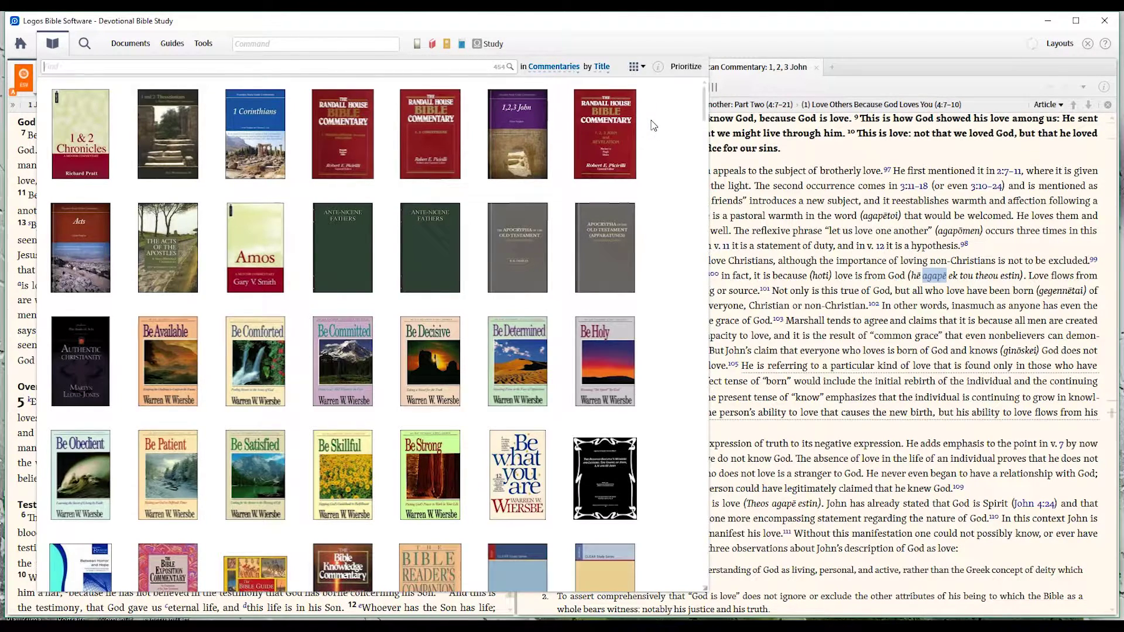
click(644, 68)
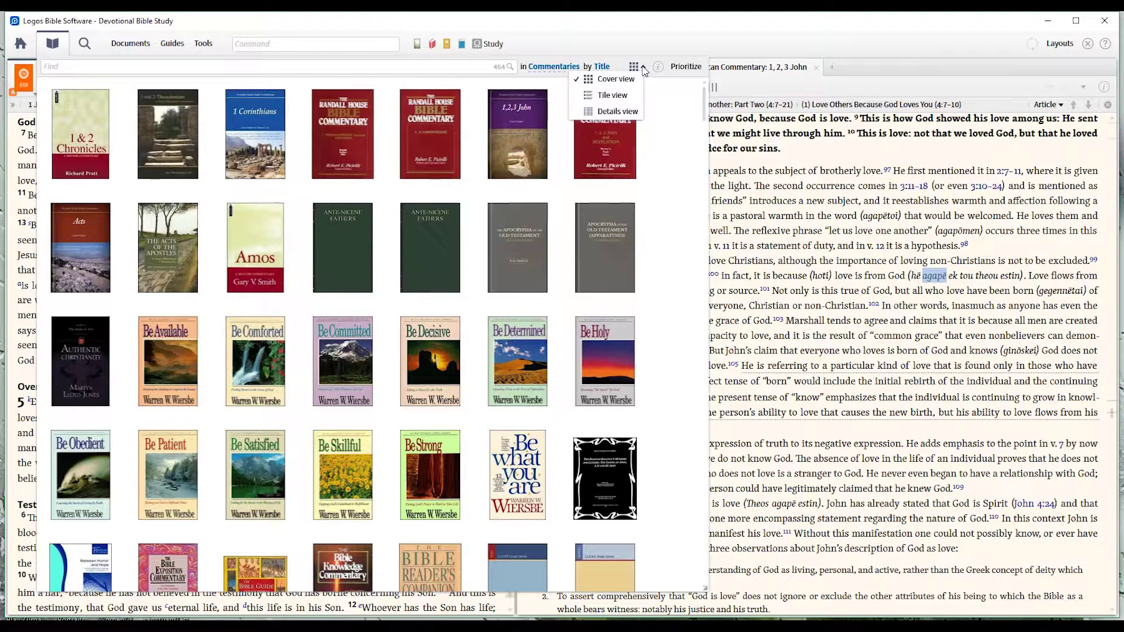
click(620, 95)
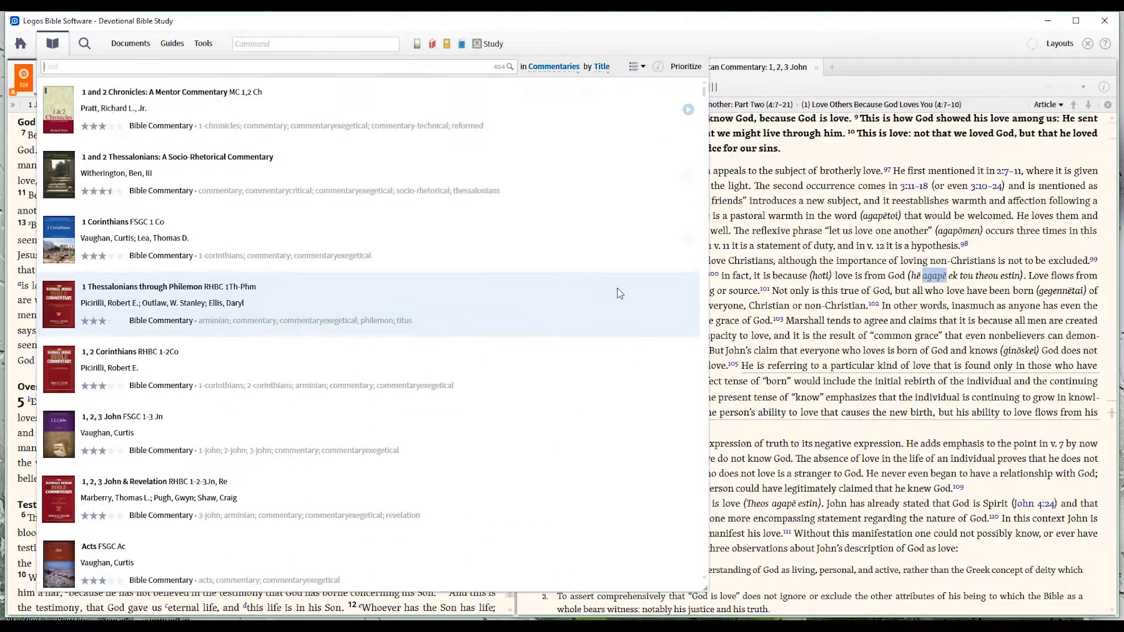
mouse_move(245, 158)
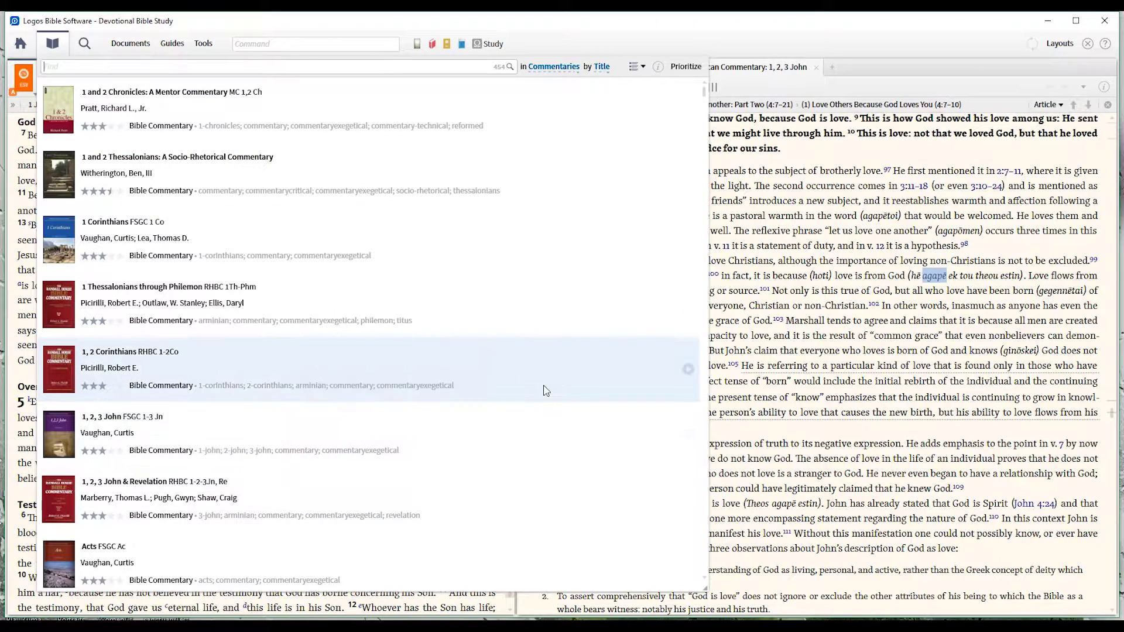
click(643, 67)
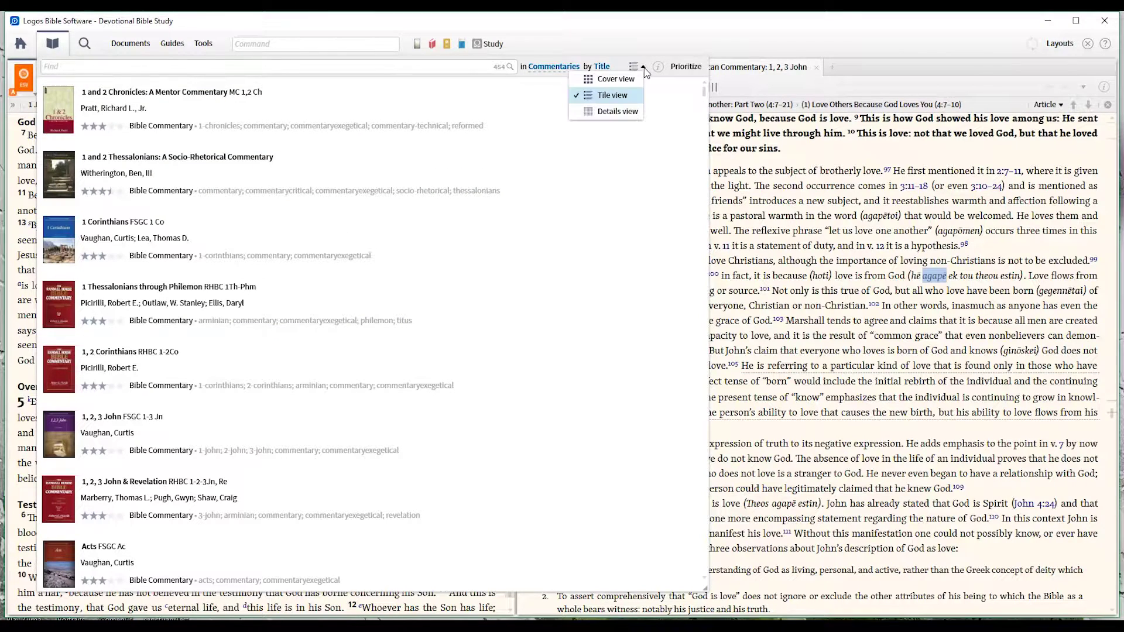
click(621, 112)
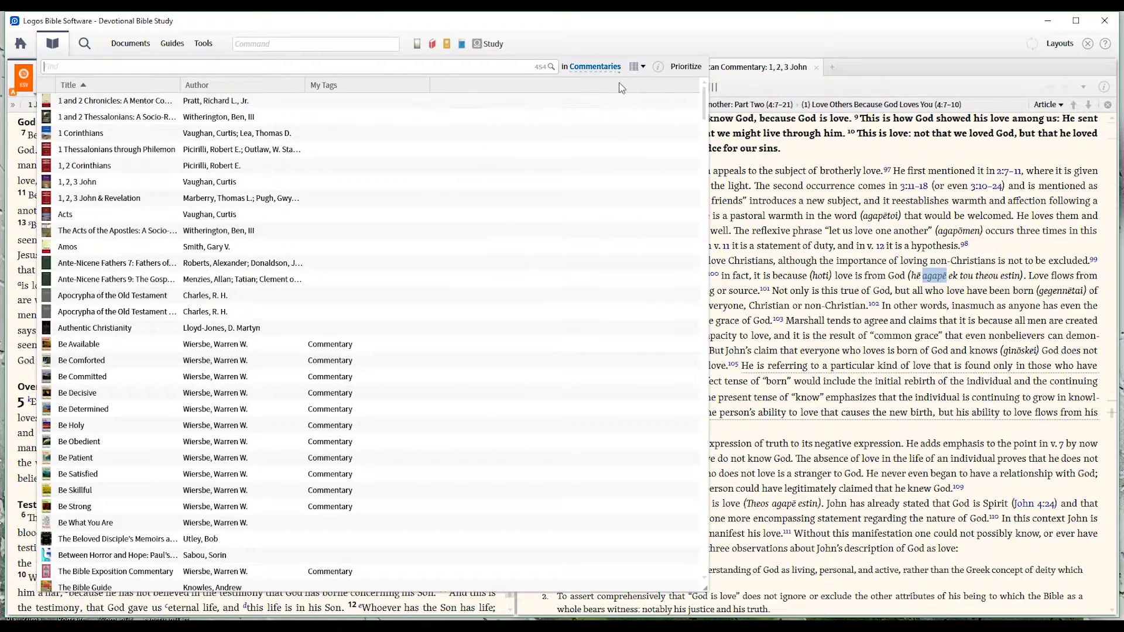
click(214, 86)
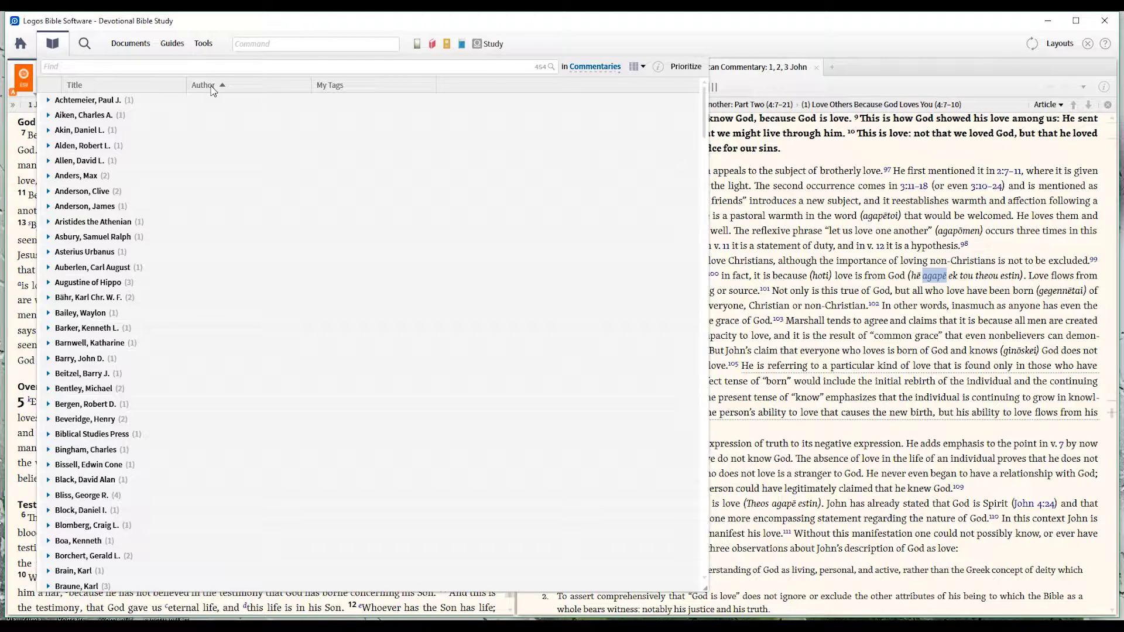
click(330, 86)
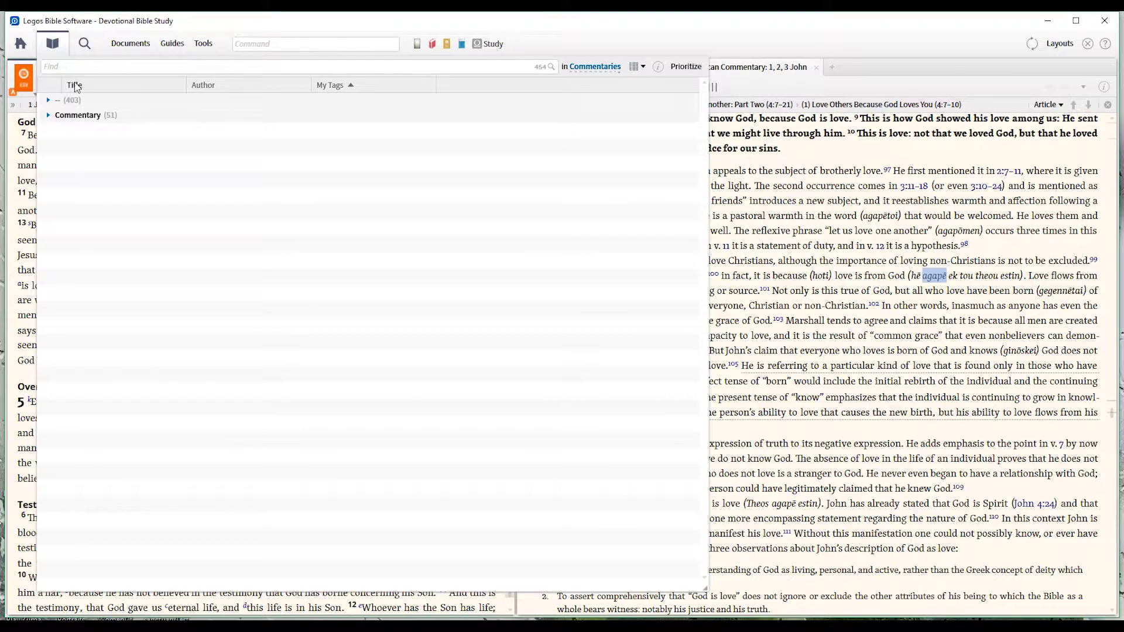
click(75, 85)
mouse_move(491, 162)
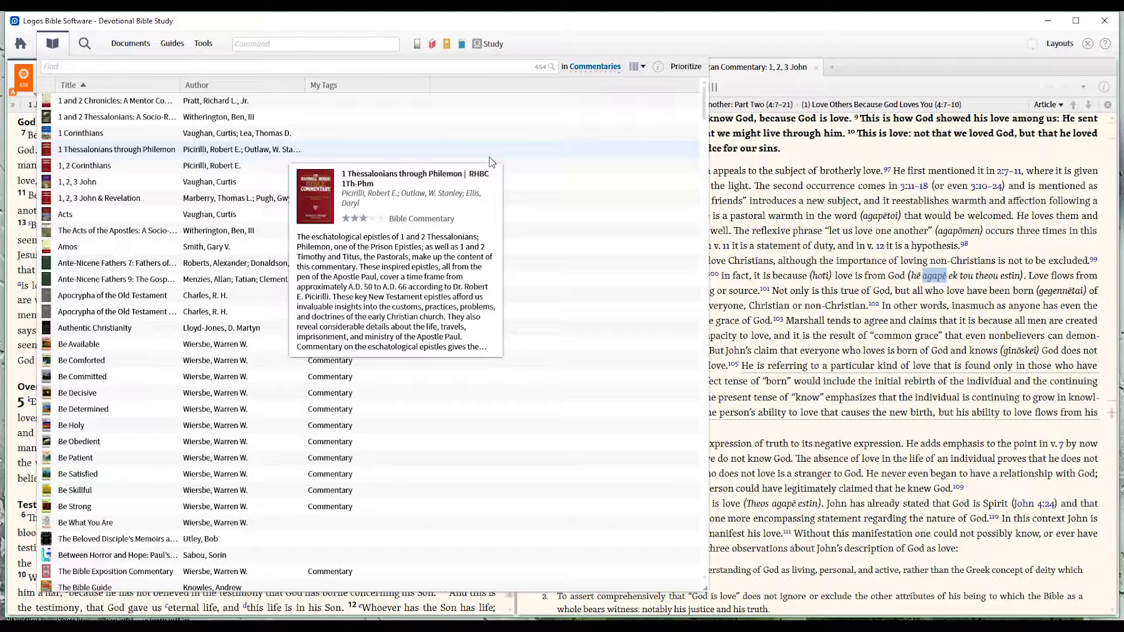
click(637, 68)
click(612, 79)
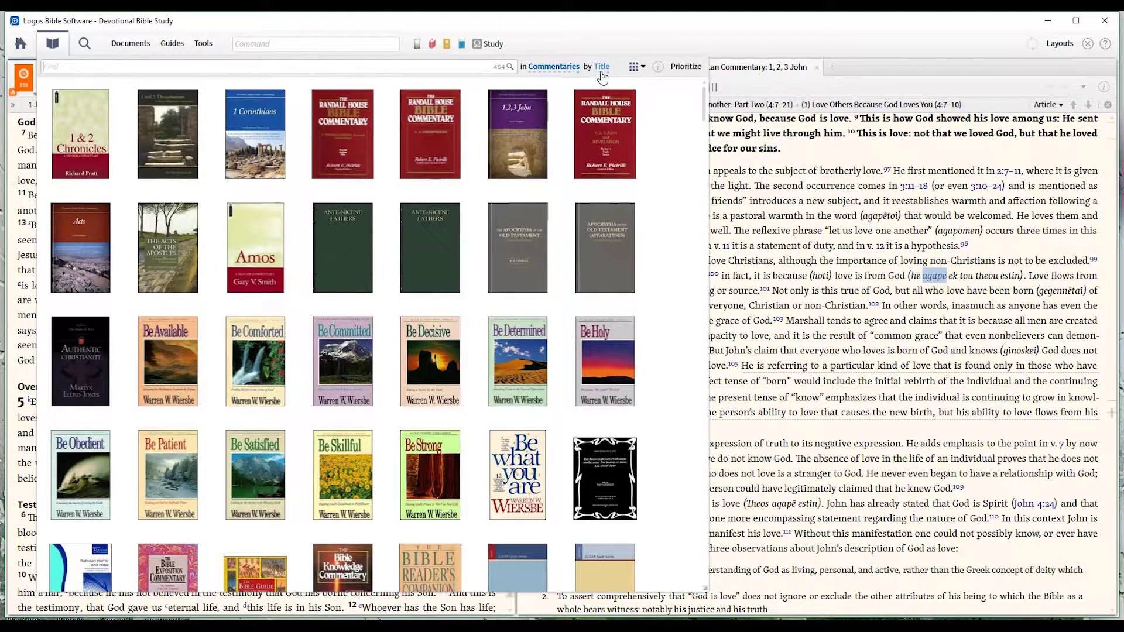
click(681, 73)
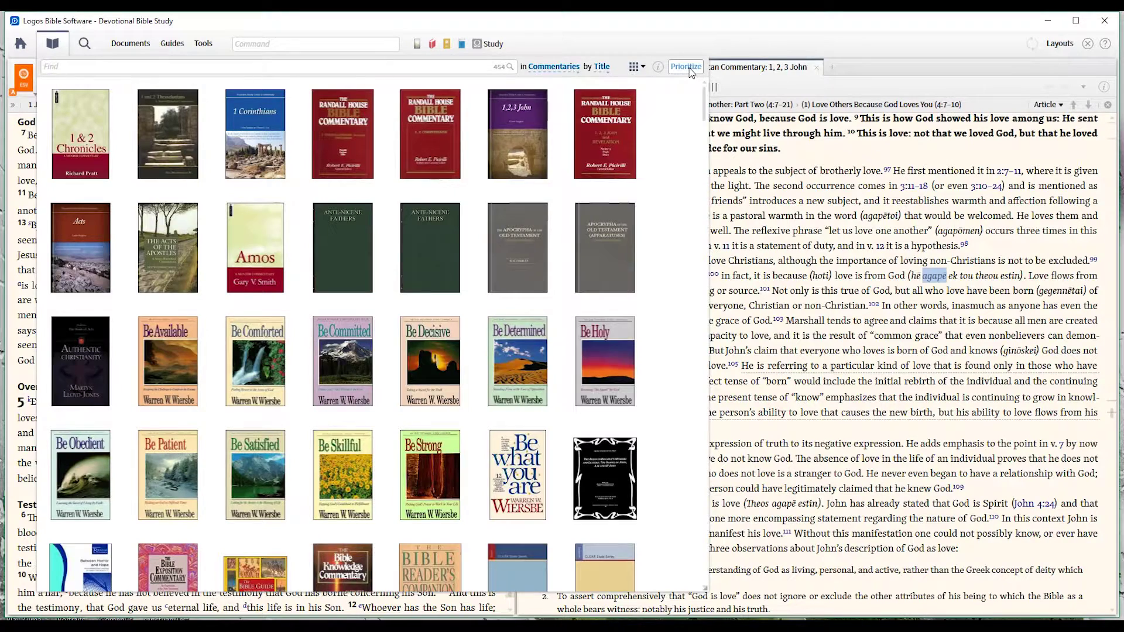
click(690, 69)
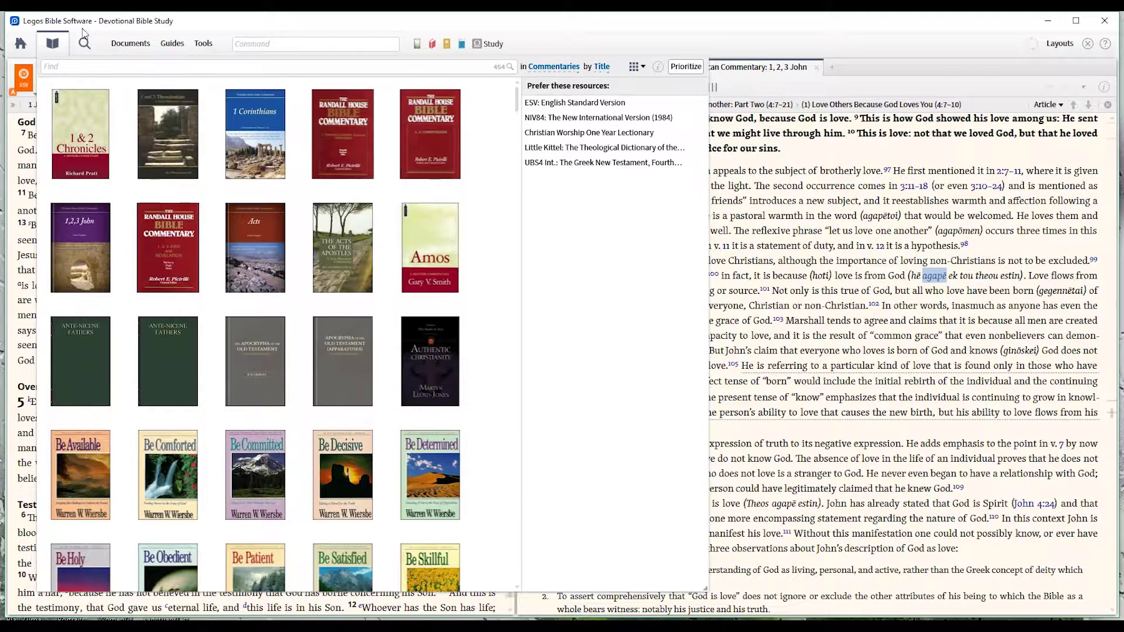
Place the cursor in the Library's Find box, ready to search the commentaries
click(83, 65)
Filter the commentaries by 'new am' to list the New American Commentary volumes
text(new am)
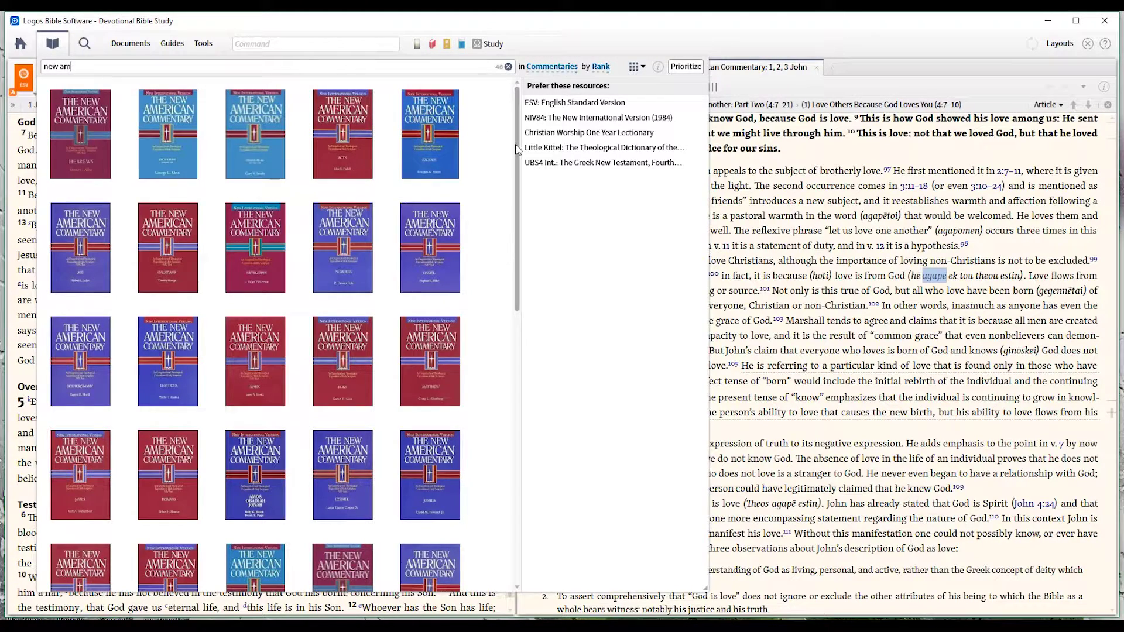
scroll(515, 144, down, 3)
scroll(519, 101, up, 3)
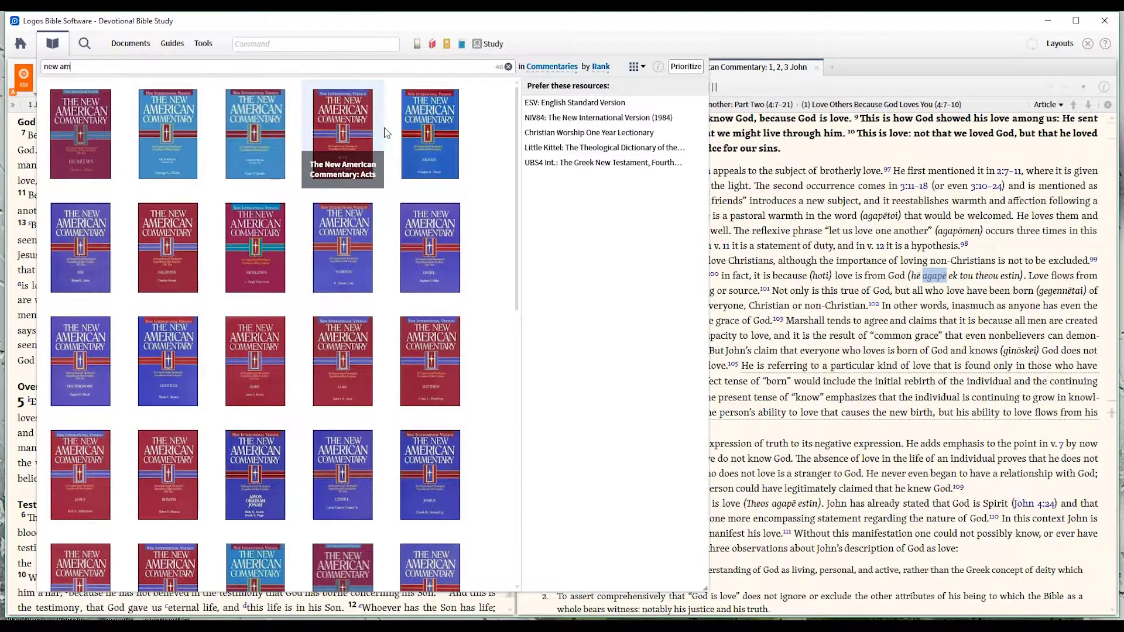
Add a New American Commentary volume to the Prioritize list, then remove it again
mouse_move(343, 173)
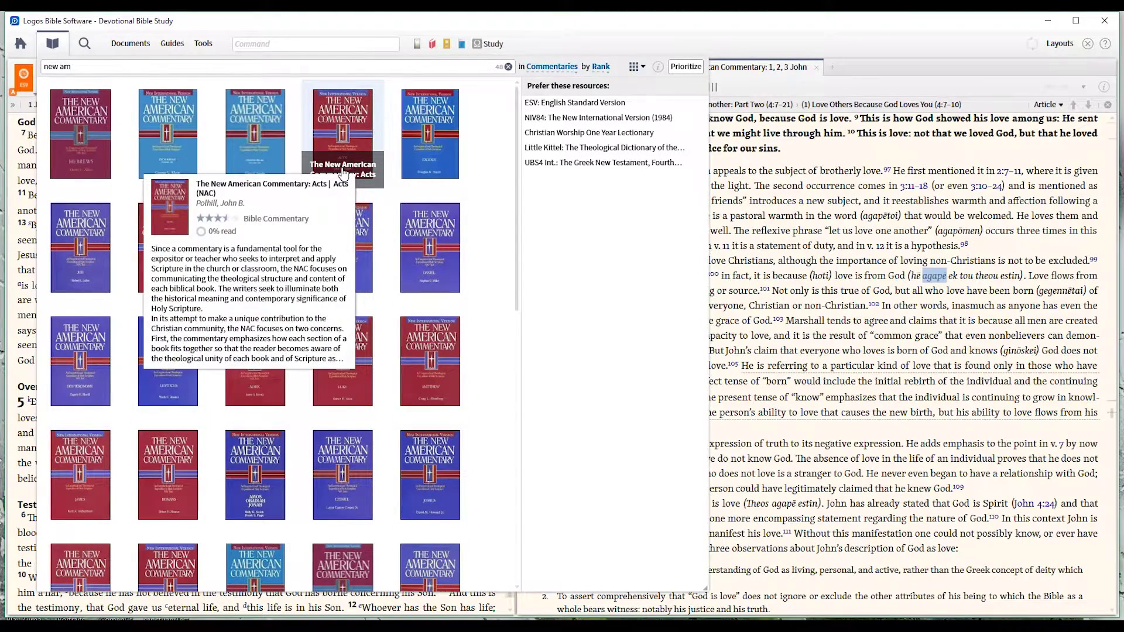
drag(343, 174, 615, 228)
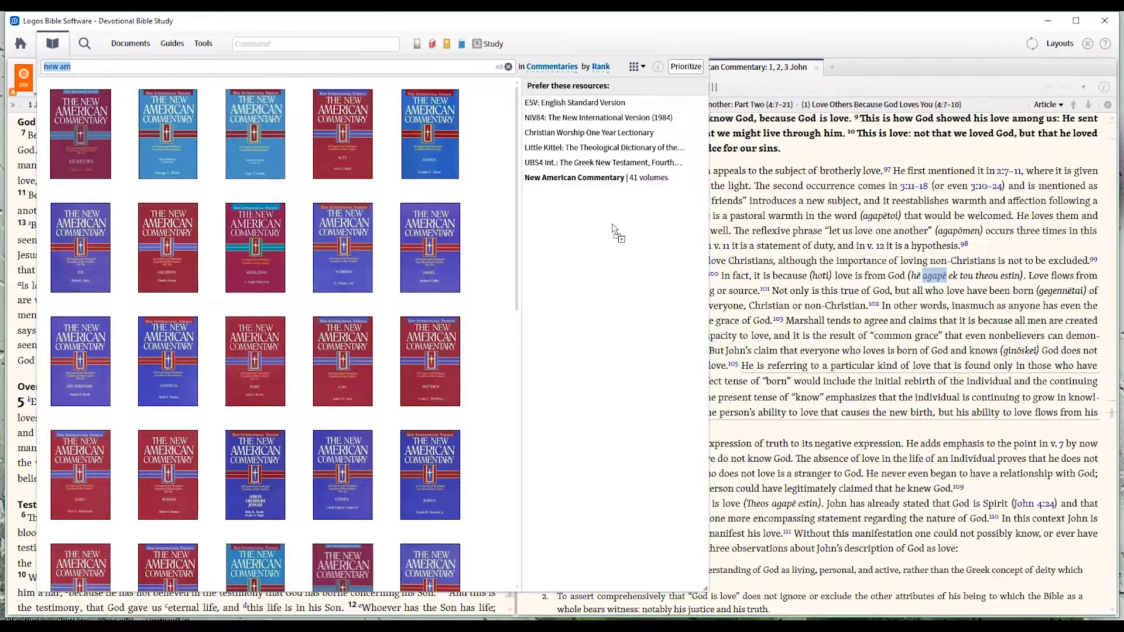
right_click(641, 181)
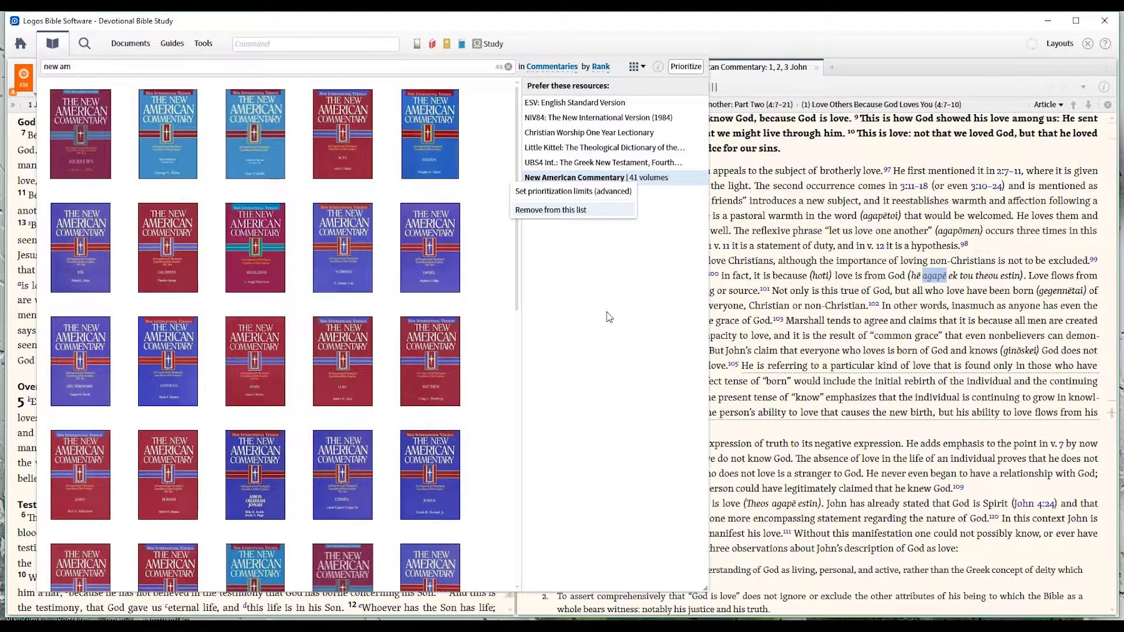
click(560, 215)
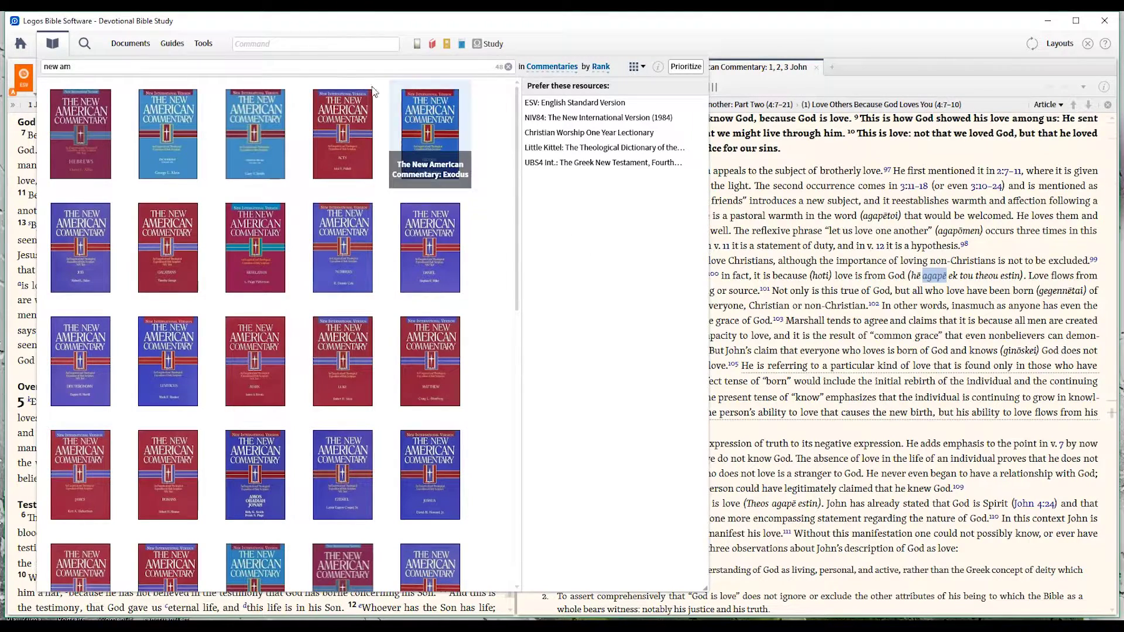
click(216, 66)
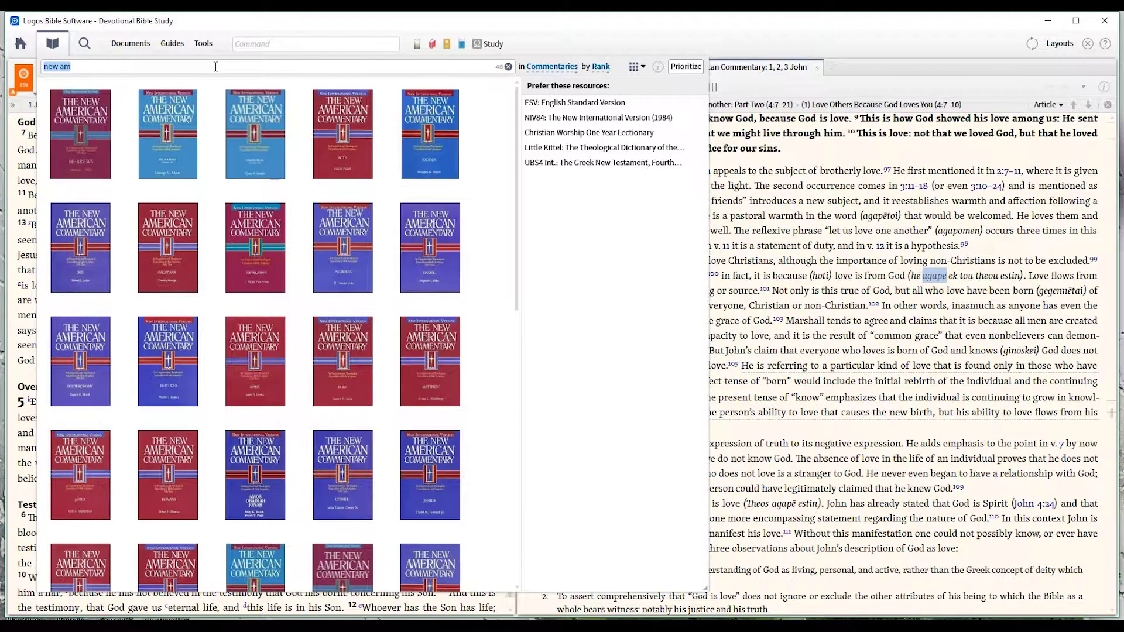
Search All Resources for 'bible dictionary' and prioritize The New Bible Dictionary, Third Edition
click(508, 66)
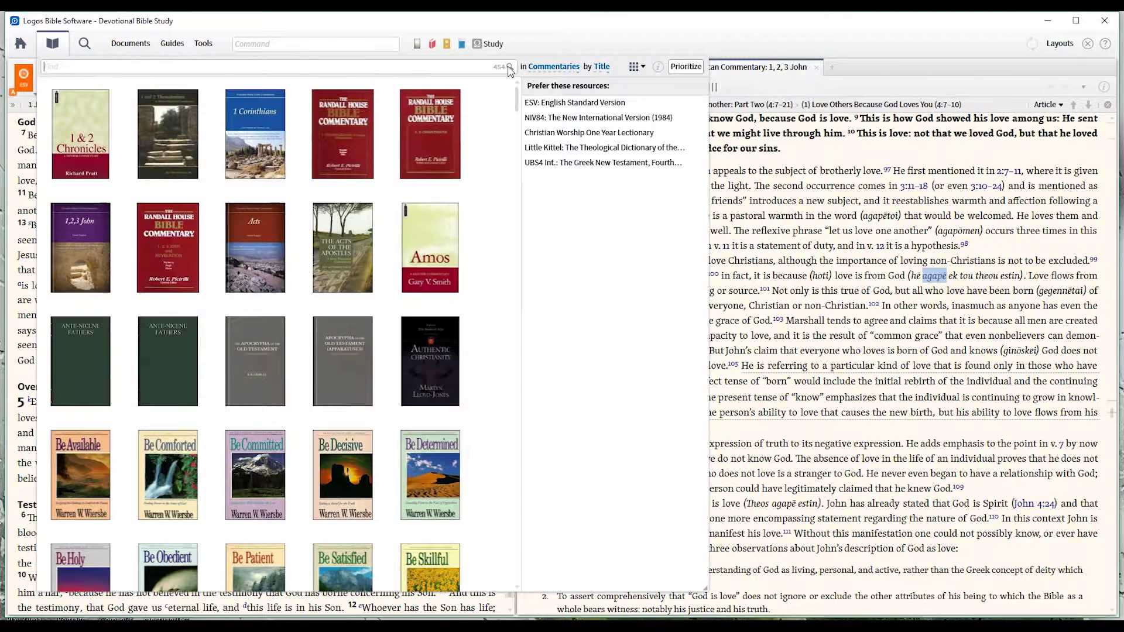
click(578, 69)
click(428, 100)
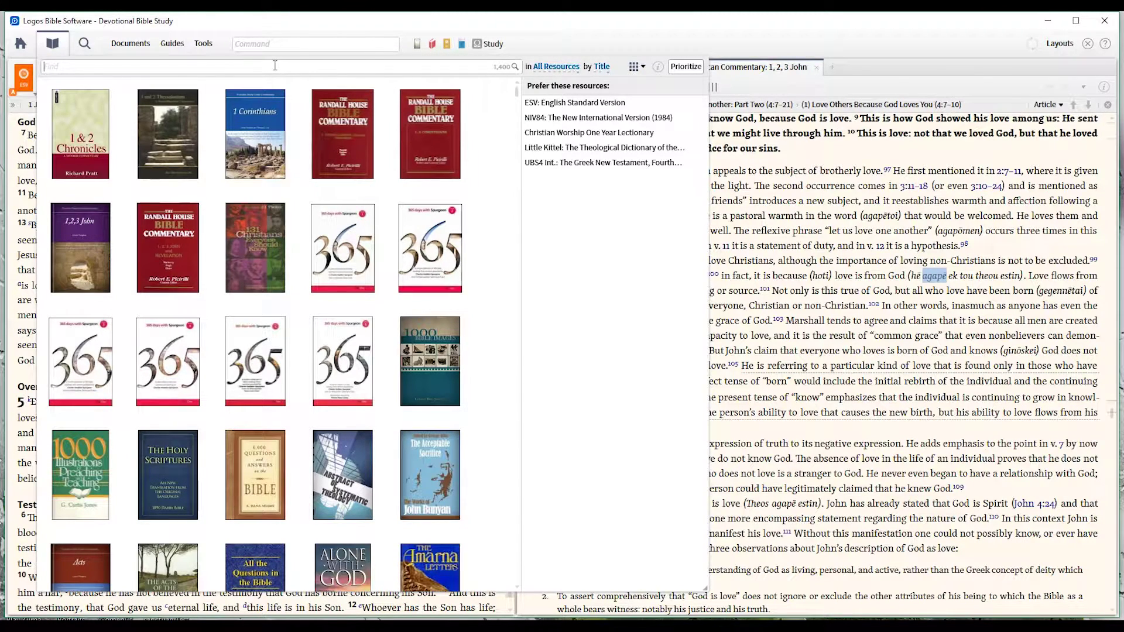
text(bible dicti)
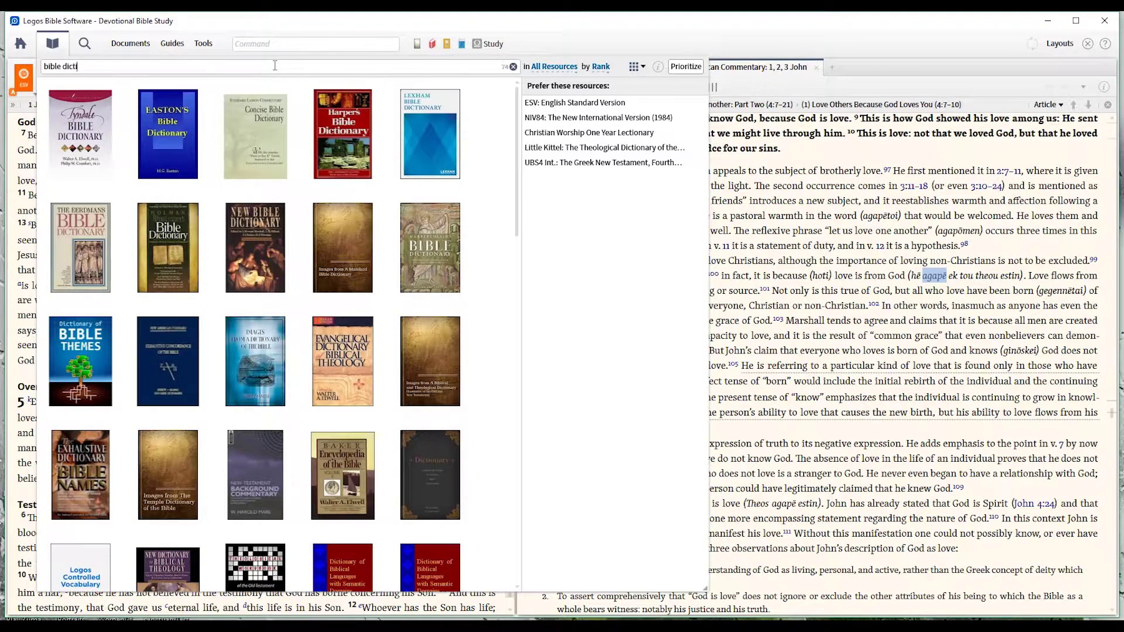
text(onary)
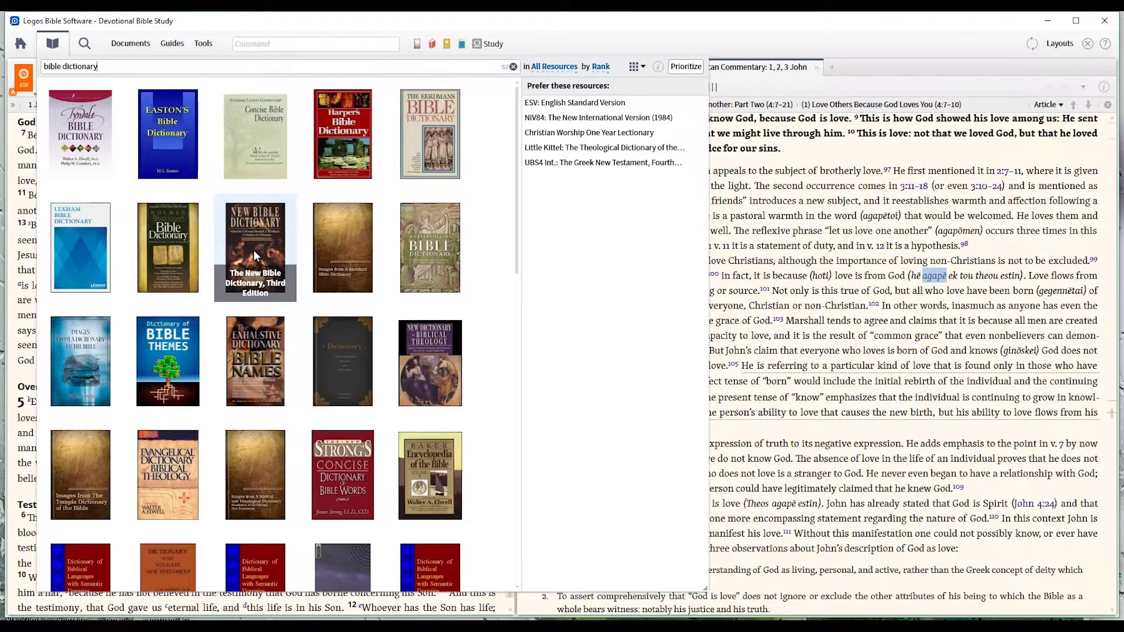
mouse_move(255, 255)
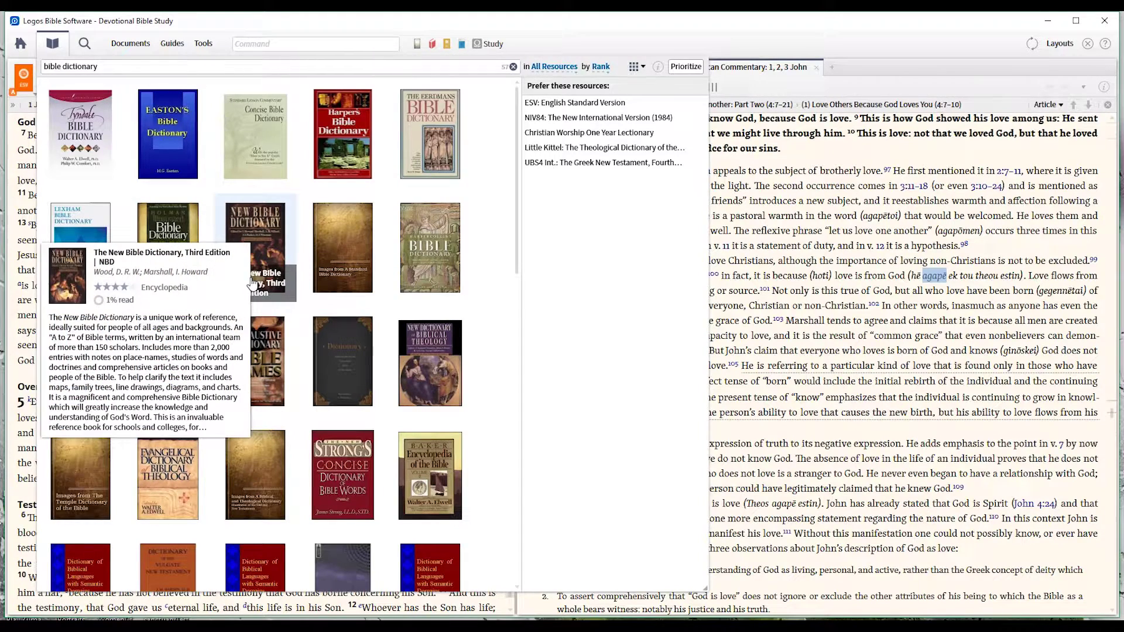
drag(237, 241, 627, 261)
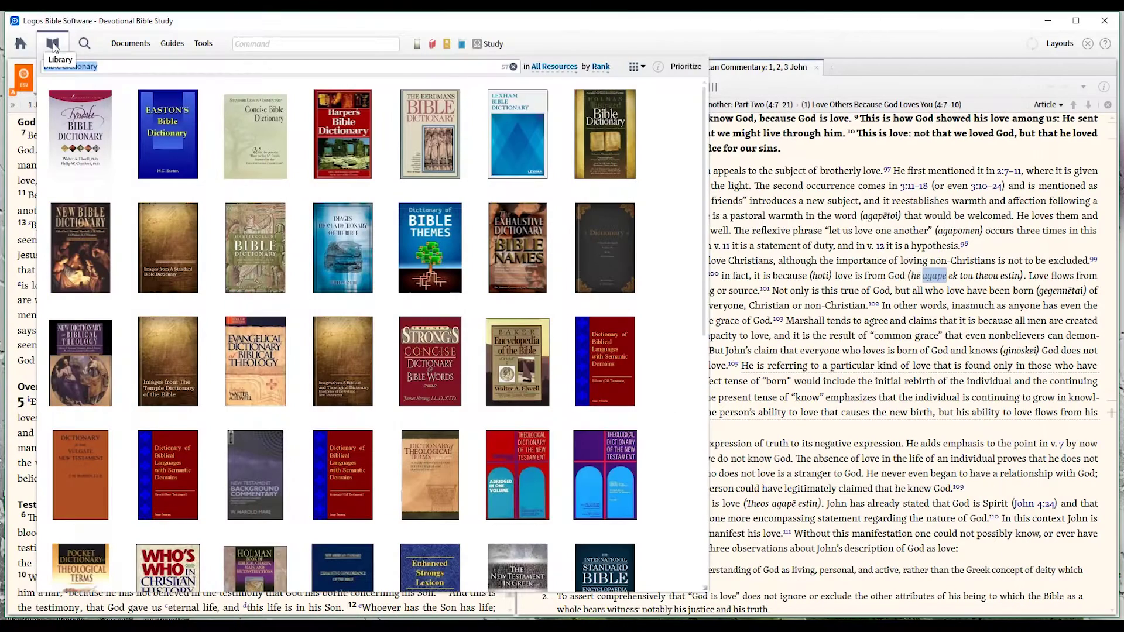
Dock the Library as a right-panel tab, then view the study notes, commentary and Library tabs
drag(58, 62, 869, 69)
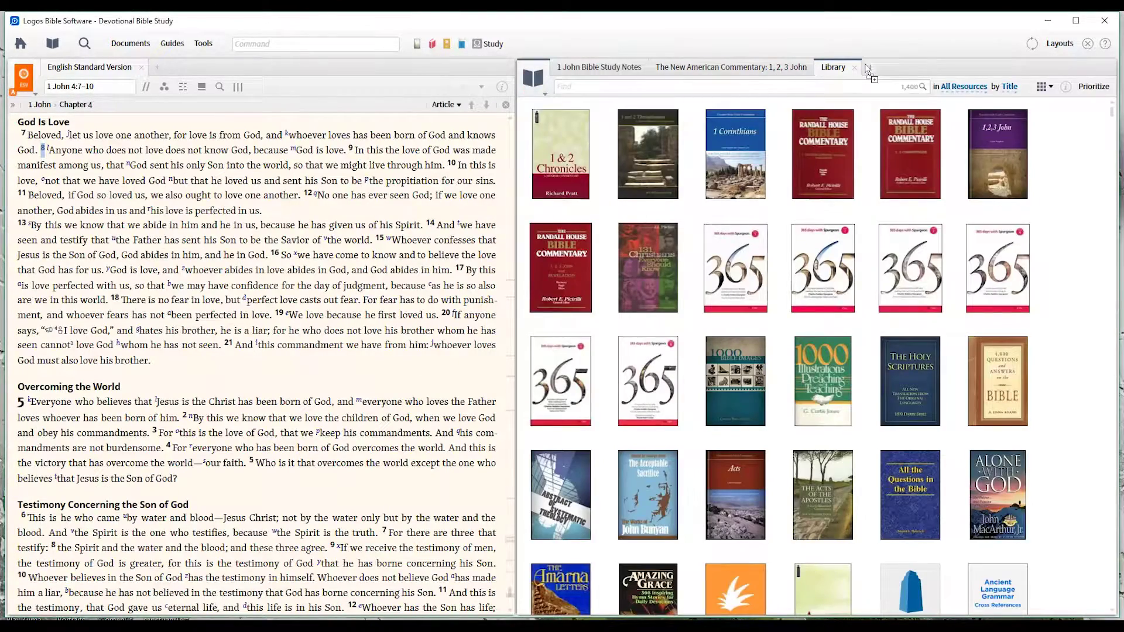
click(753, 67)
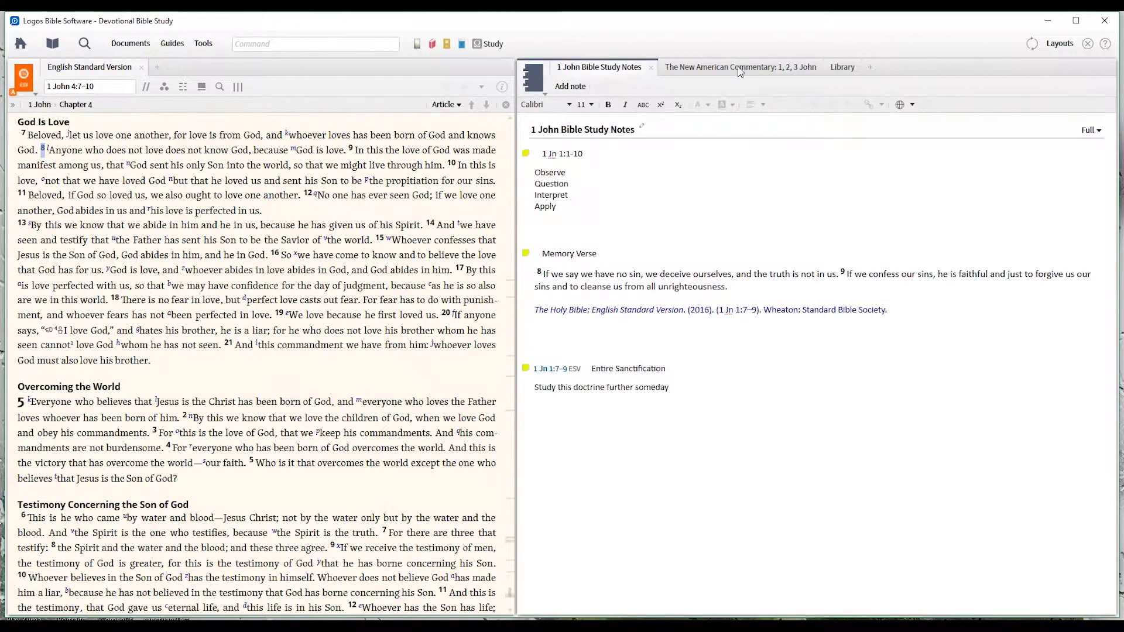
click(762, 69)
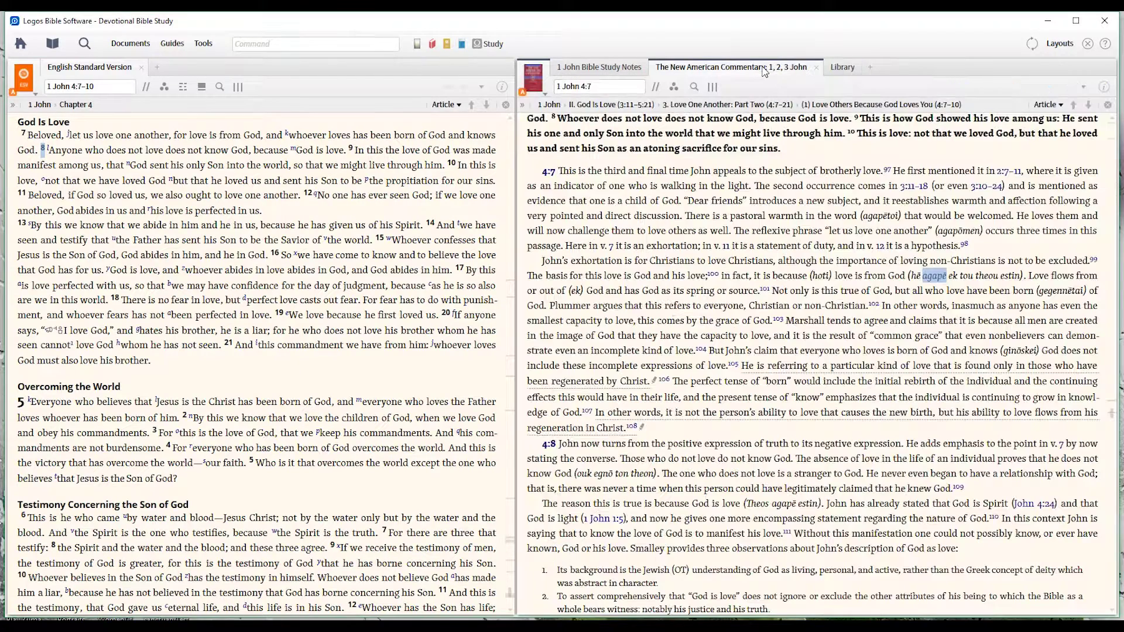
click(843, 68)
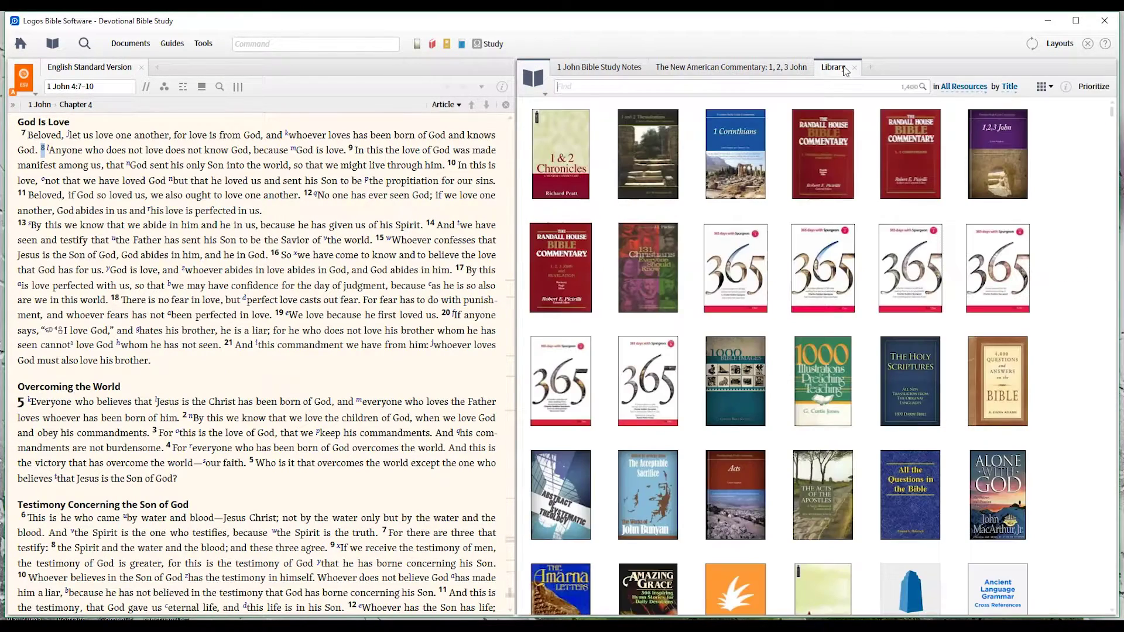